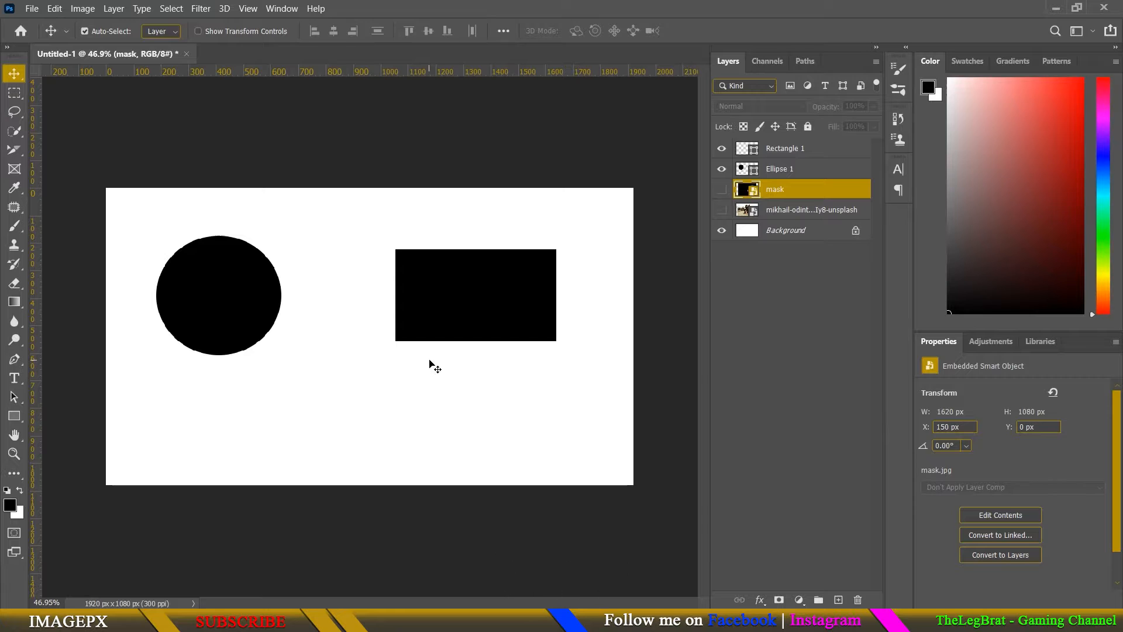
click(283, 9)
mouse_move(290, 37)
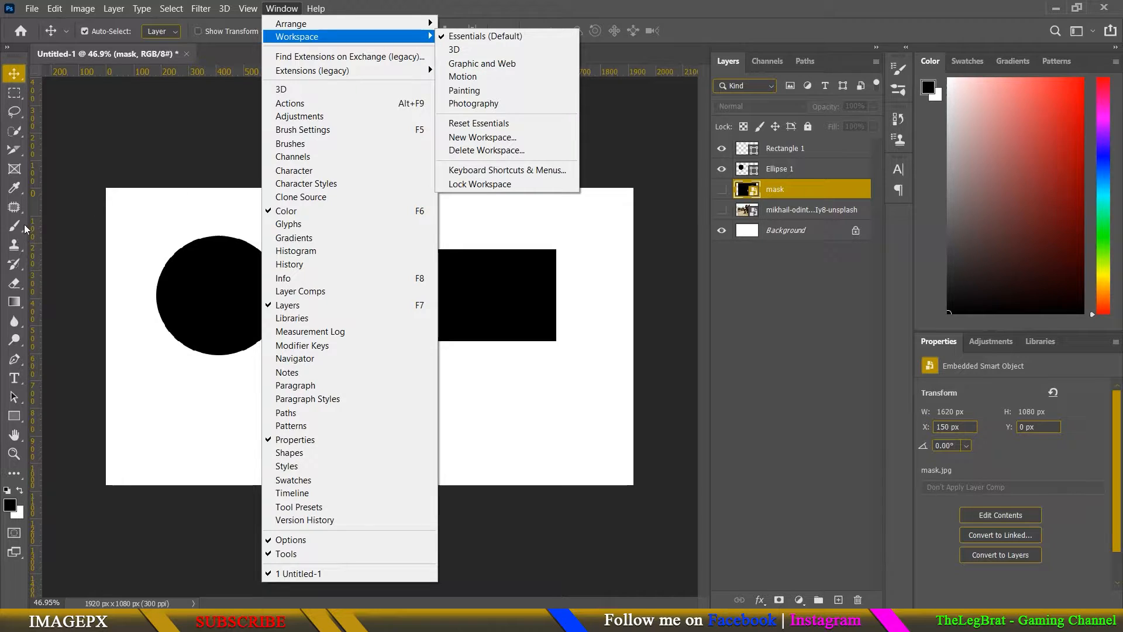
click(74, 204)
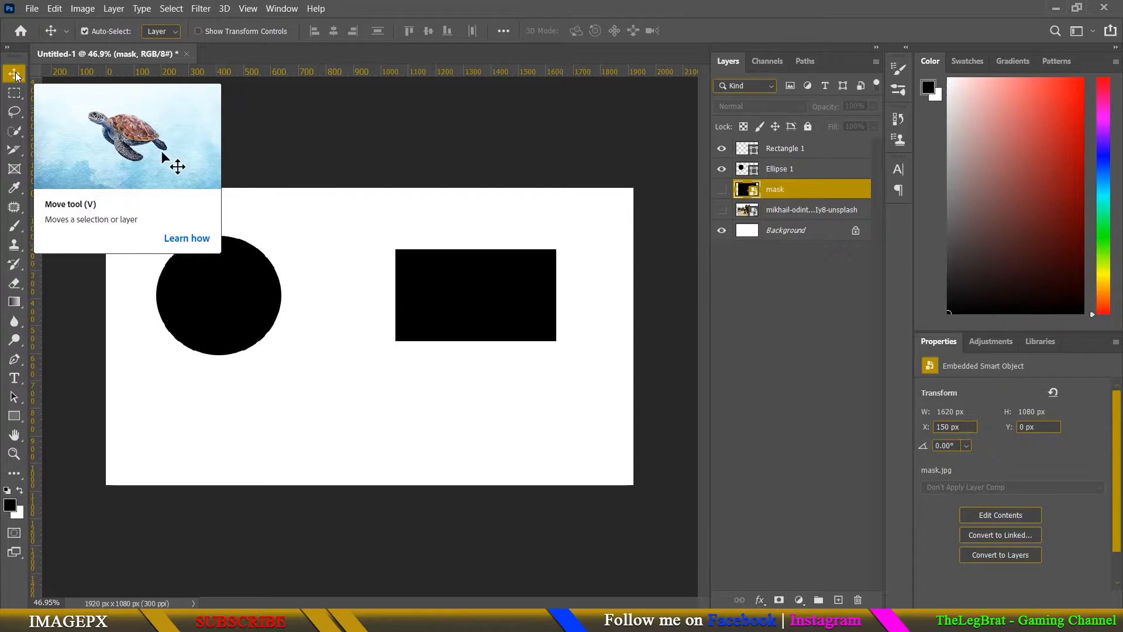
- Activate the Move tool, clear the layer selection and select the circle and the rectangle alternately on the canvas
click(15, 131)
key(v)
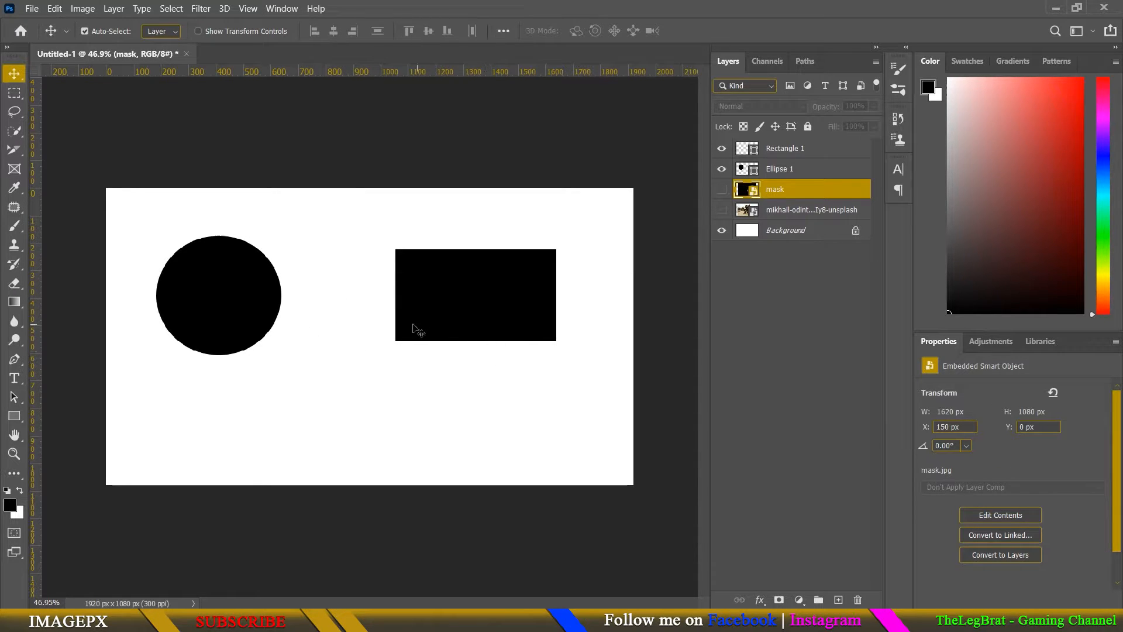
click(336, 375)
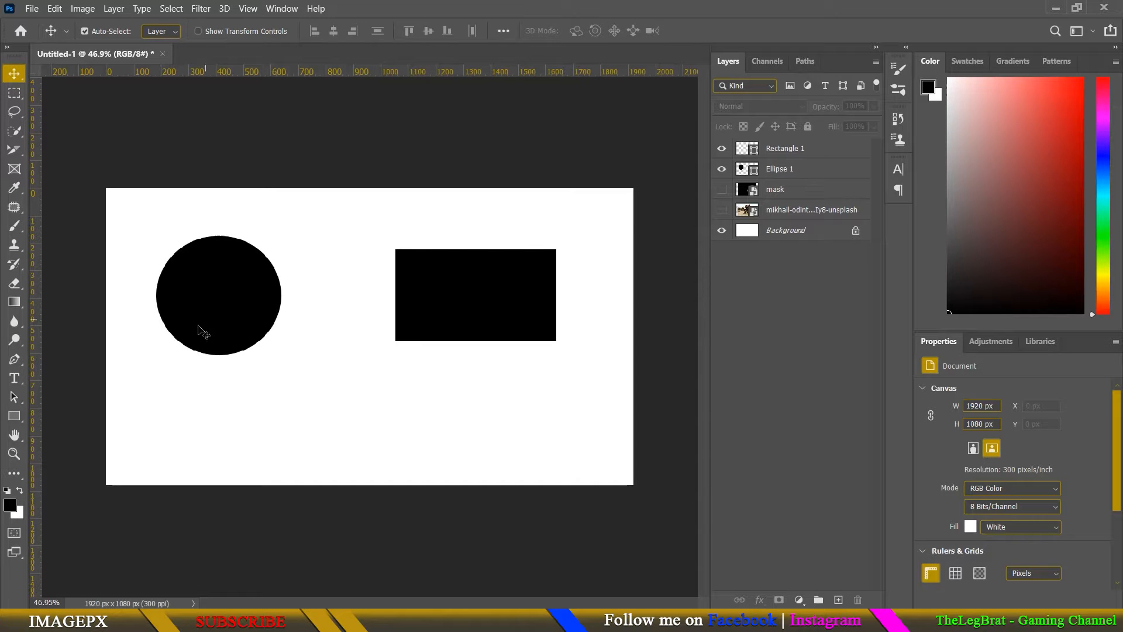
click(227, 318)
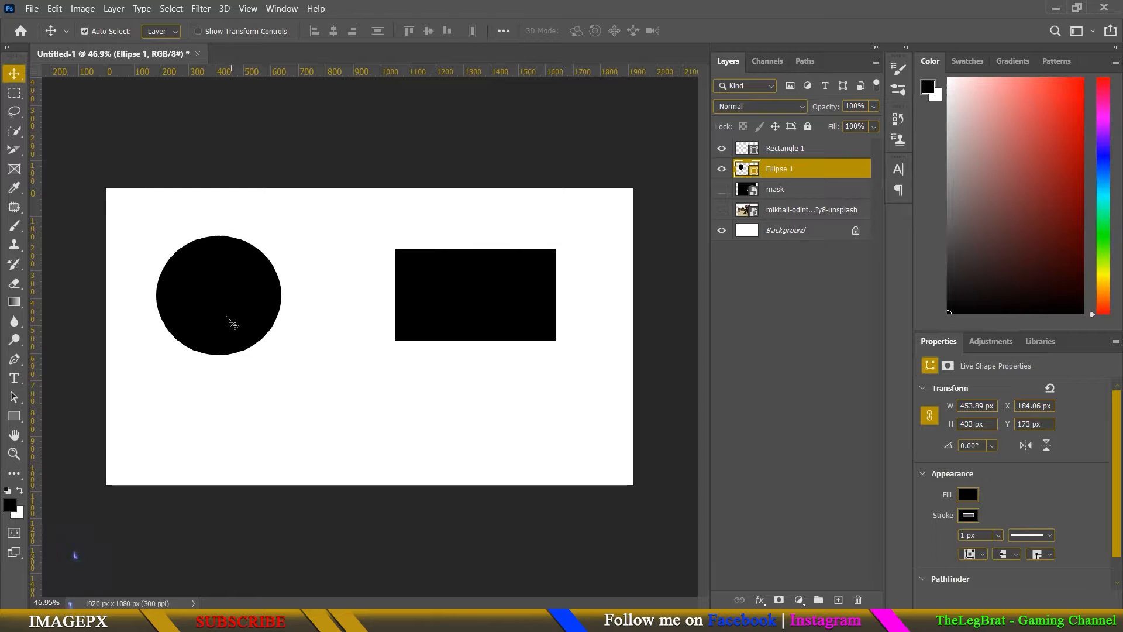
click(508, 289)
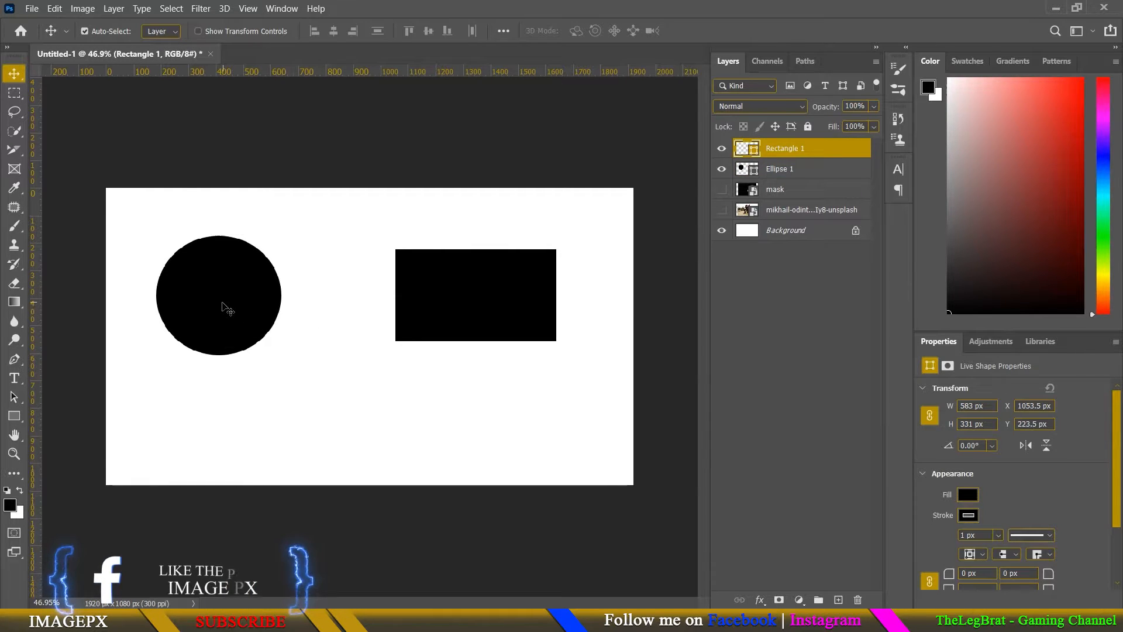
click(240, 289)
click(469, 298)
click(243, 295)
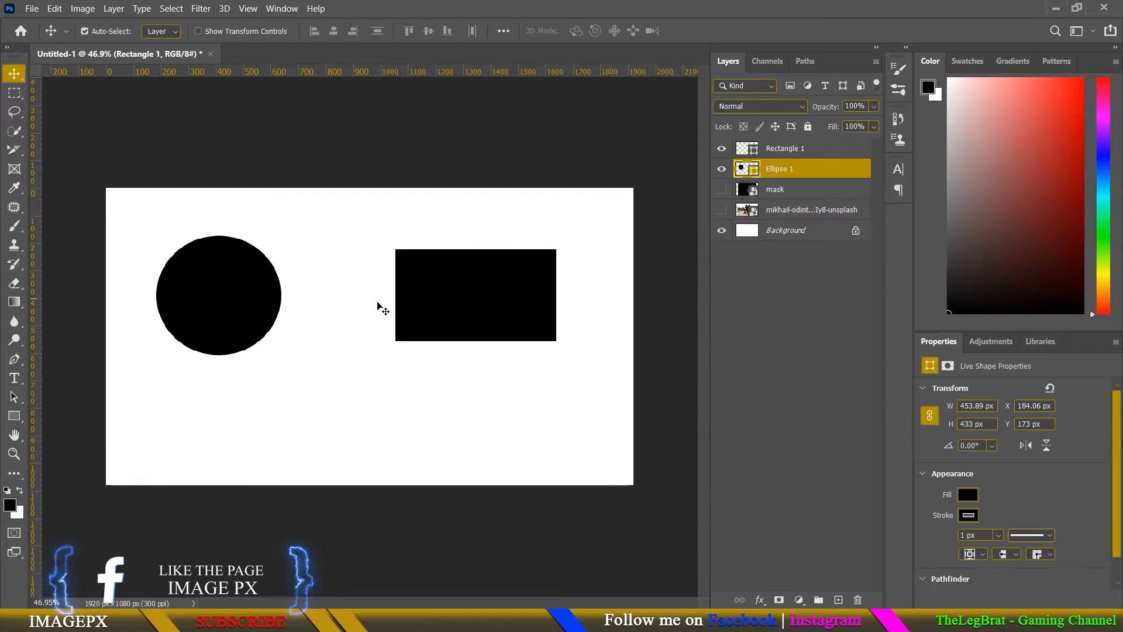
click(456, 303)
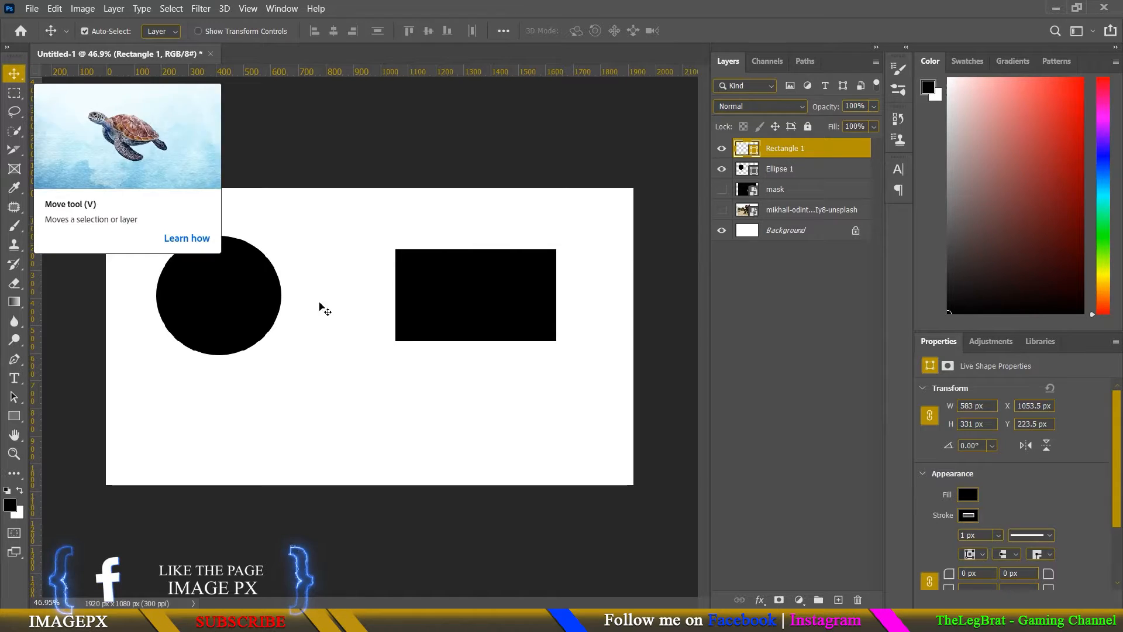
- Move the rectangle to the right and the circle to about X 134 px, Y 107 px on the canvas
drag(233, 296, 240, 341)
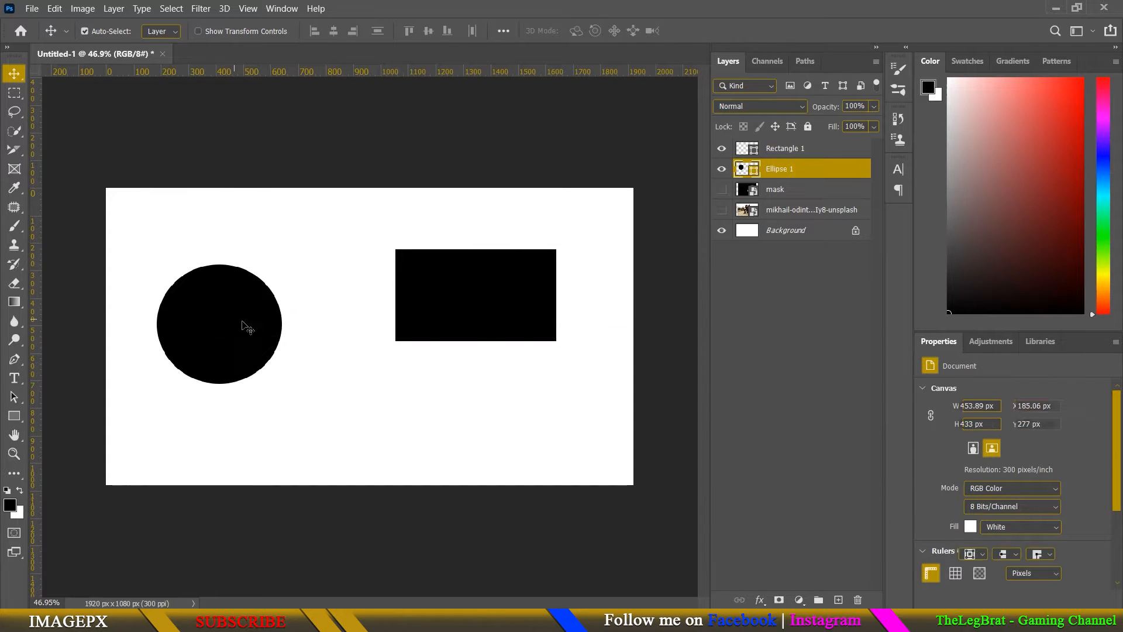
mouse_move(514, 331)
mouse_down()
mouse_move(525, 405)
mouse_move(509, 346)
mouse_move(518, 313)
mouse_move(522, 366)
mouse_move(518, 333)
mouse_move(518, 346)
mouse_up()
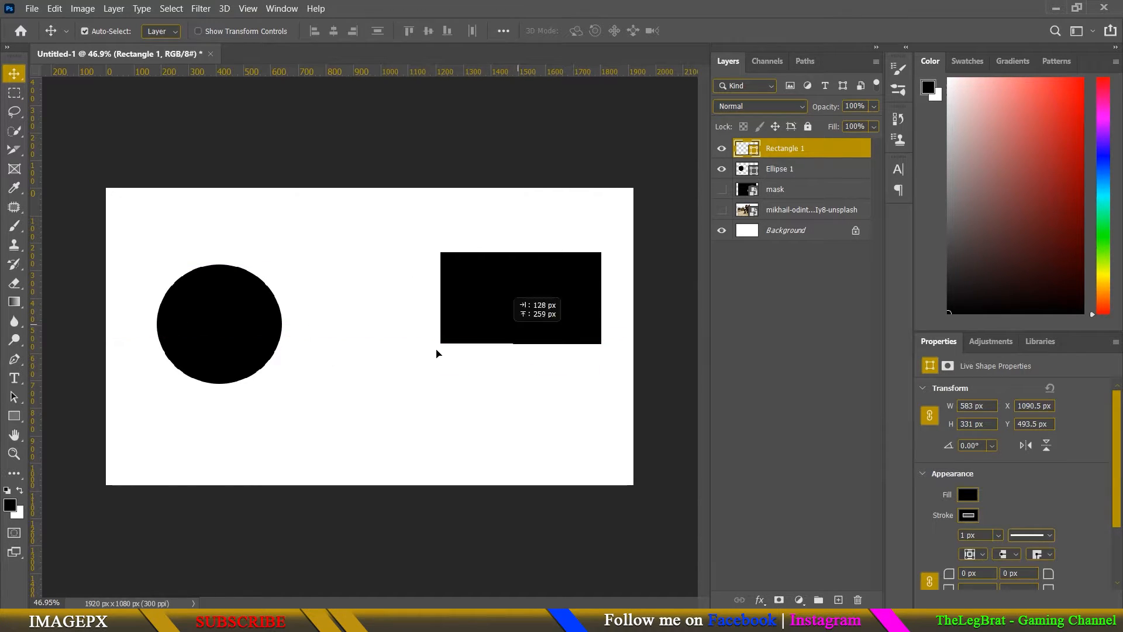
drag(184, 319, 169, 273)
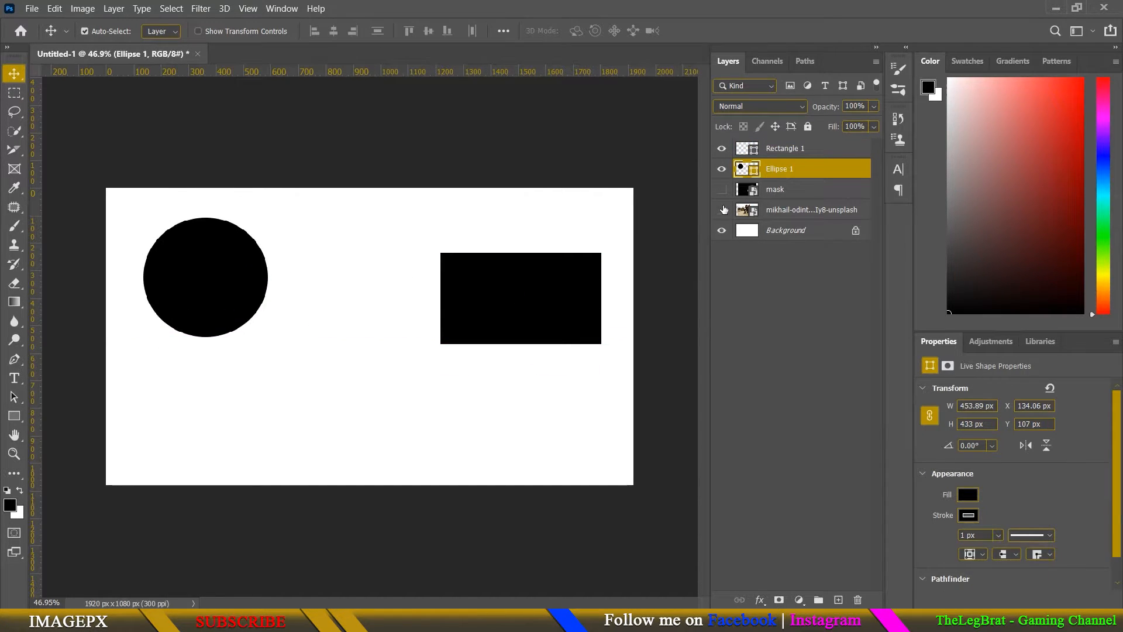
- Show the hidden photo layer and move the photo to about X 140 px, Y 56 px
click(721, 210)
drag(304, 356, 340, 373)
- Hide the Rectangle 1 and Ellipse 1 layers
click(778, 148)
click(722, 149)
click(722, 169)
- Draw a rectangular marquee over the sky and trees in the photo's upper left and convert the photo layer to a Smart Object
click(22, 95)
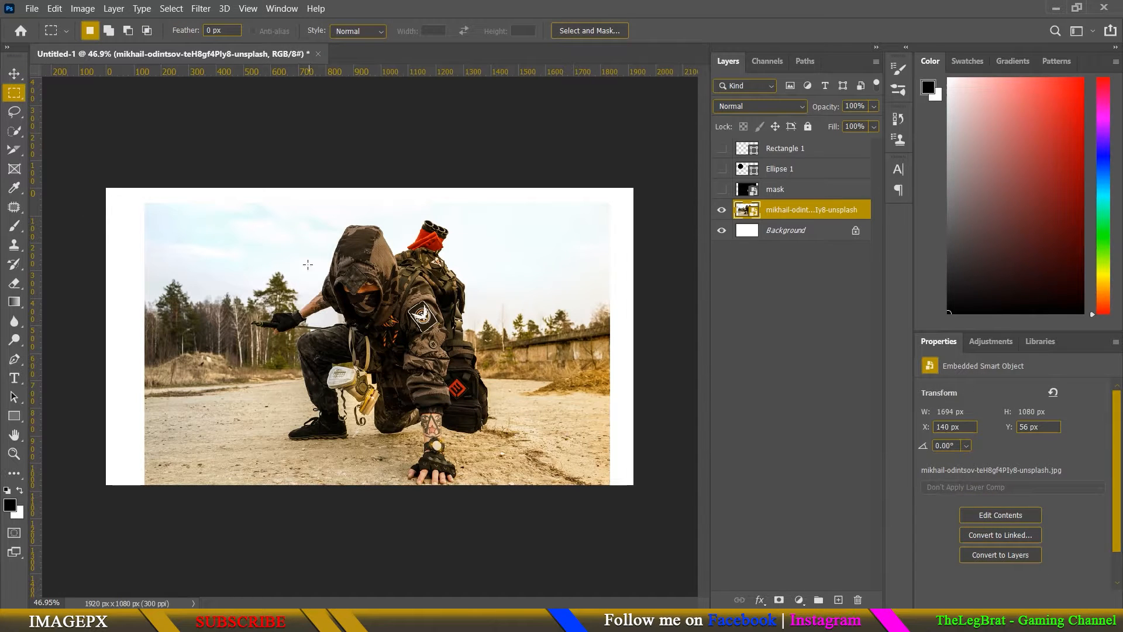
drag(237, 289, 214, 291)
right_click(819, 207)
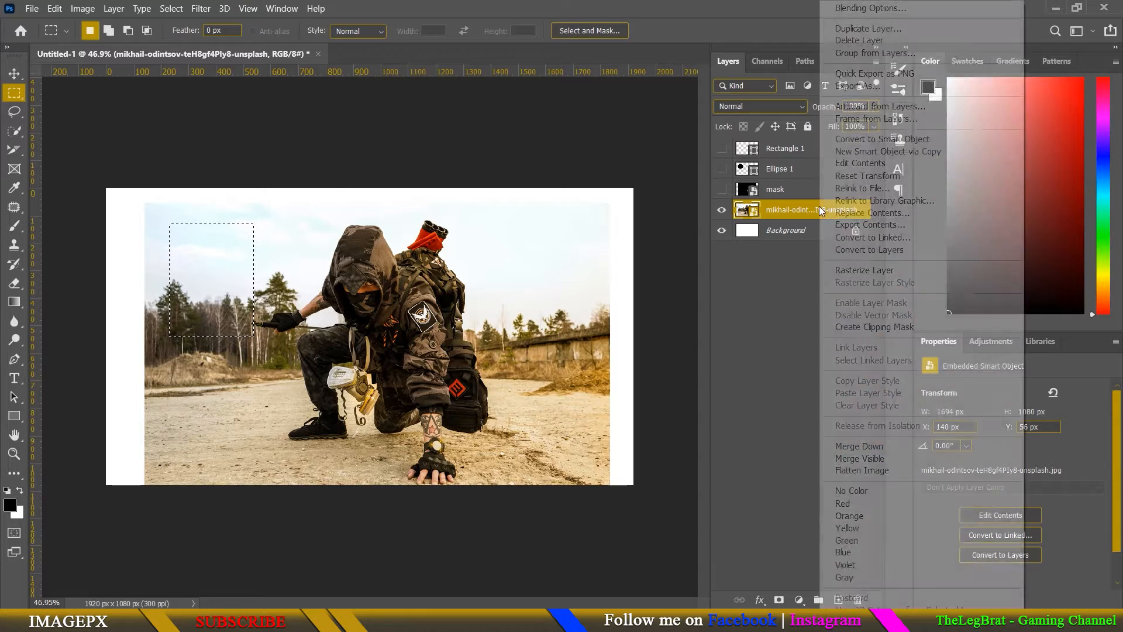
click(880, 139)
- Move the photo to about X 113 px, Y 44 px and rasterize its layer
click(19, 75)
drag(200, 279, 390, 333)
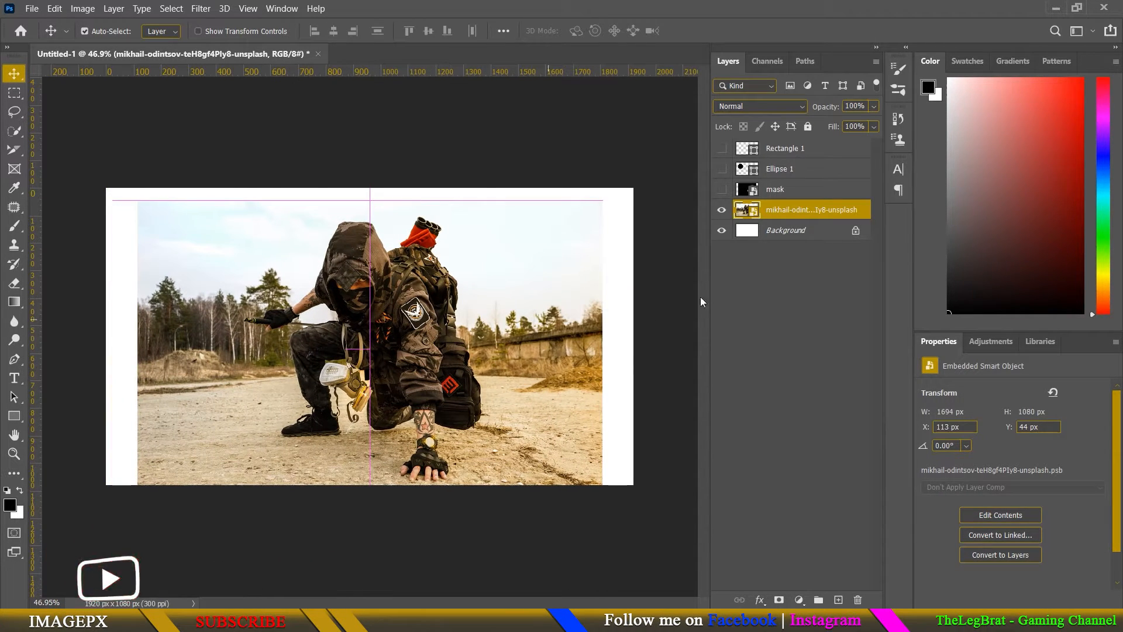
right_click(810, 211)
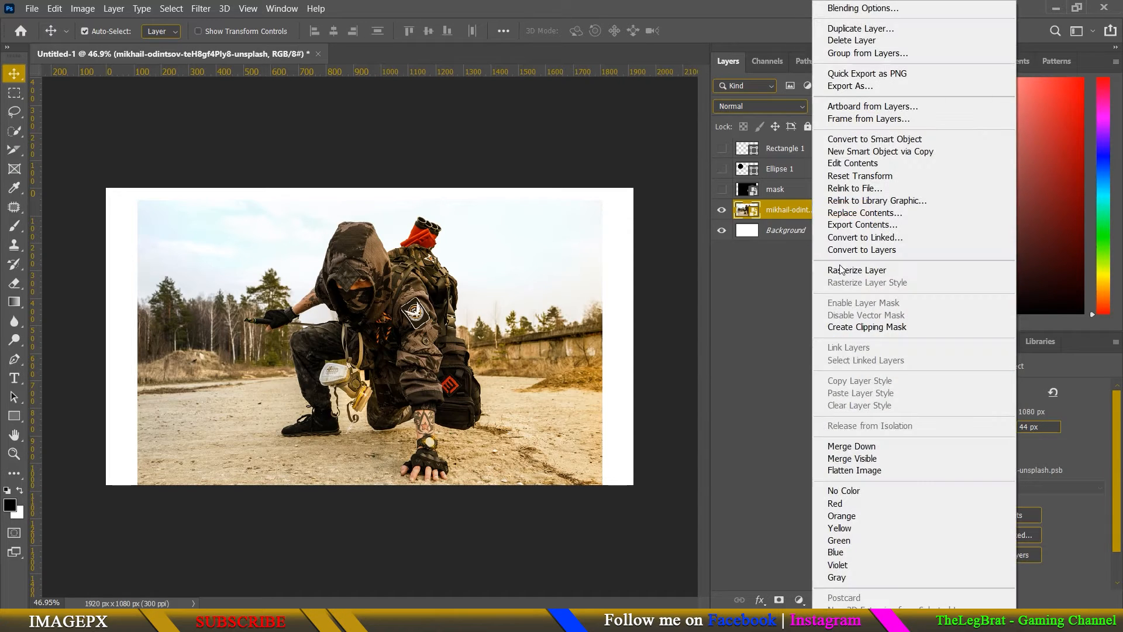
click(842, 270)
- Marquee-select an area of about 276 × 365 px in the photo's upper left, rotate it upside down with Free Transform and deselect it
click(14, 93)
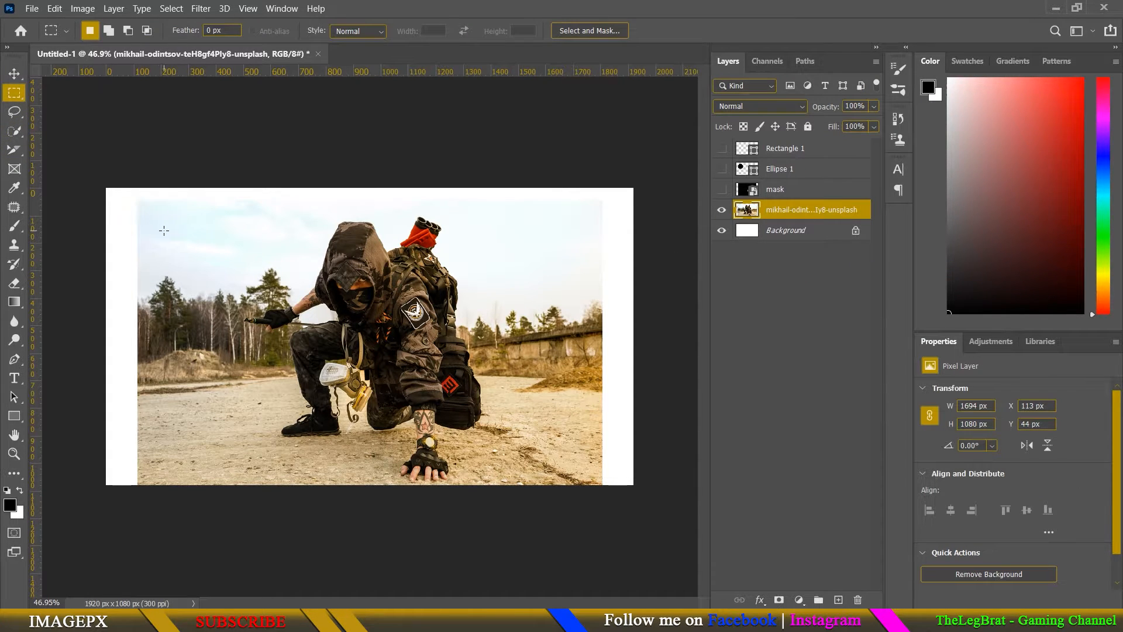
drag(164, 230, 217, 299)
click(14, 73)
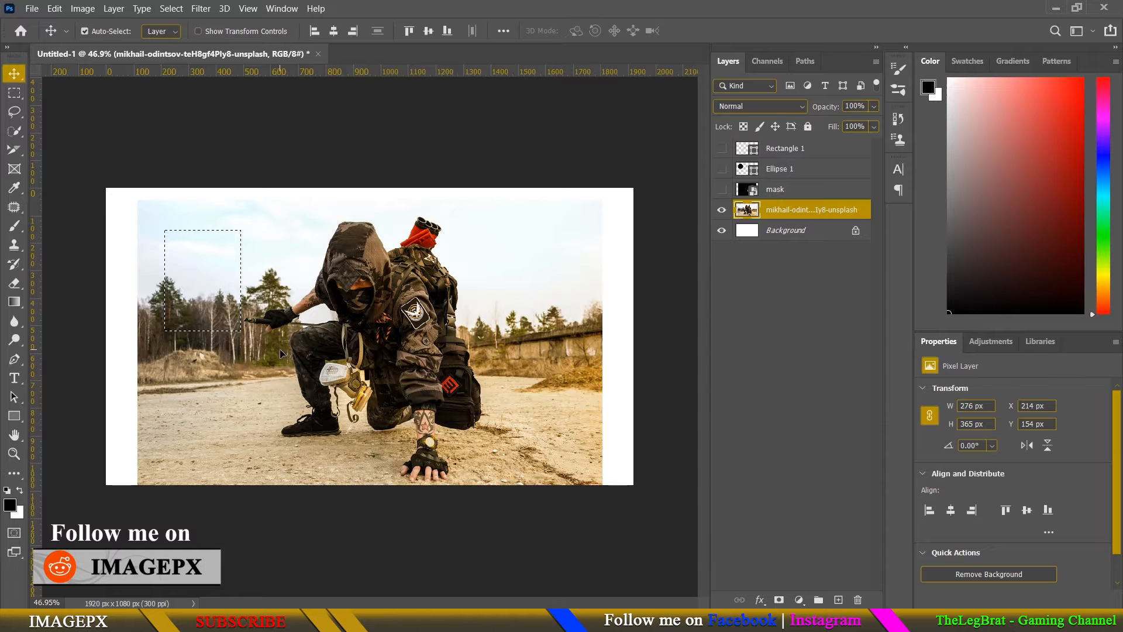
key(ctrl+t)
drag(263, 225, 152, 344)
key(Return)
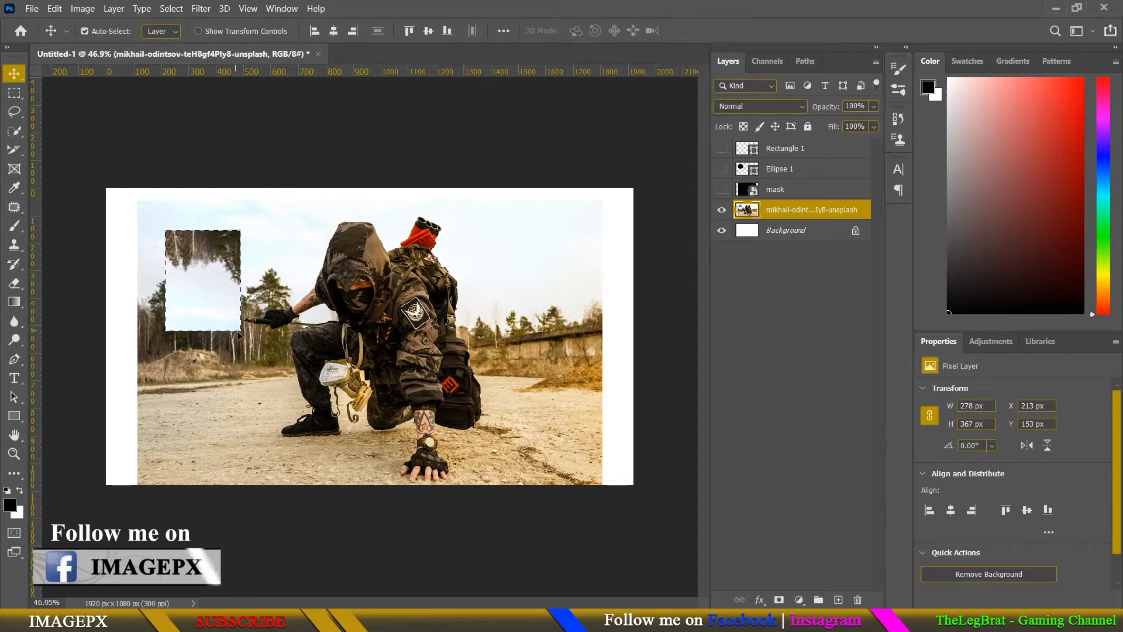
key(ctrl+d)
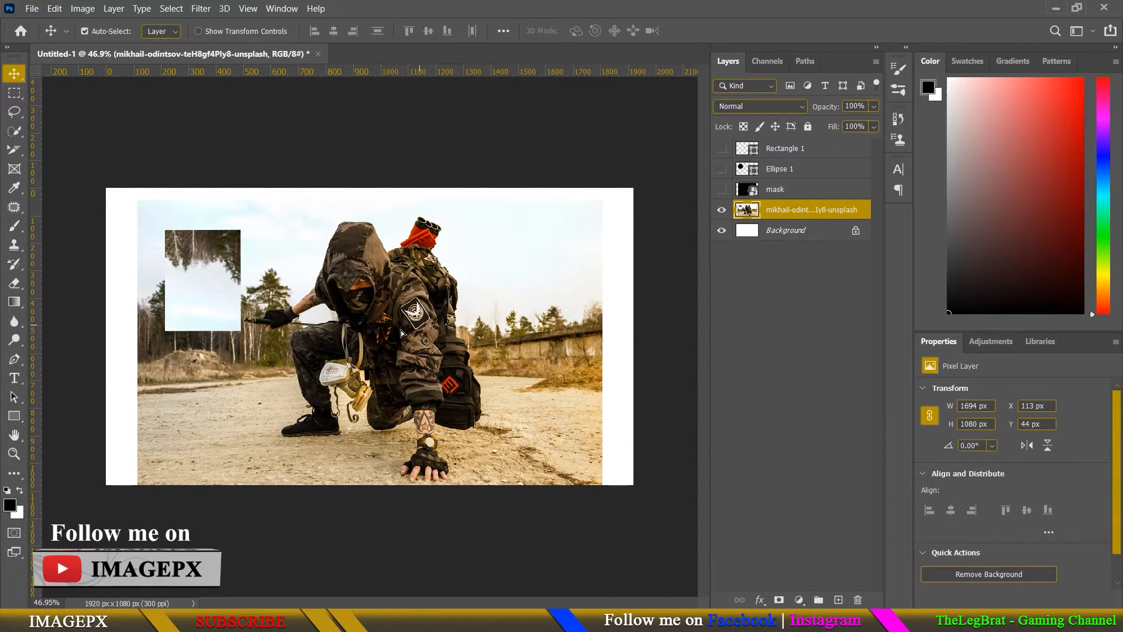
- Move the whole photo to about X 86 px, Y 0 px and deselect its layer
mouse_move(427, 330)
ctrl+mouse_down()
mouse_move(401, 325)
mouse_move(419, 316)
ctrl+mouse_up()
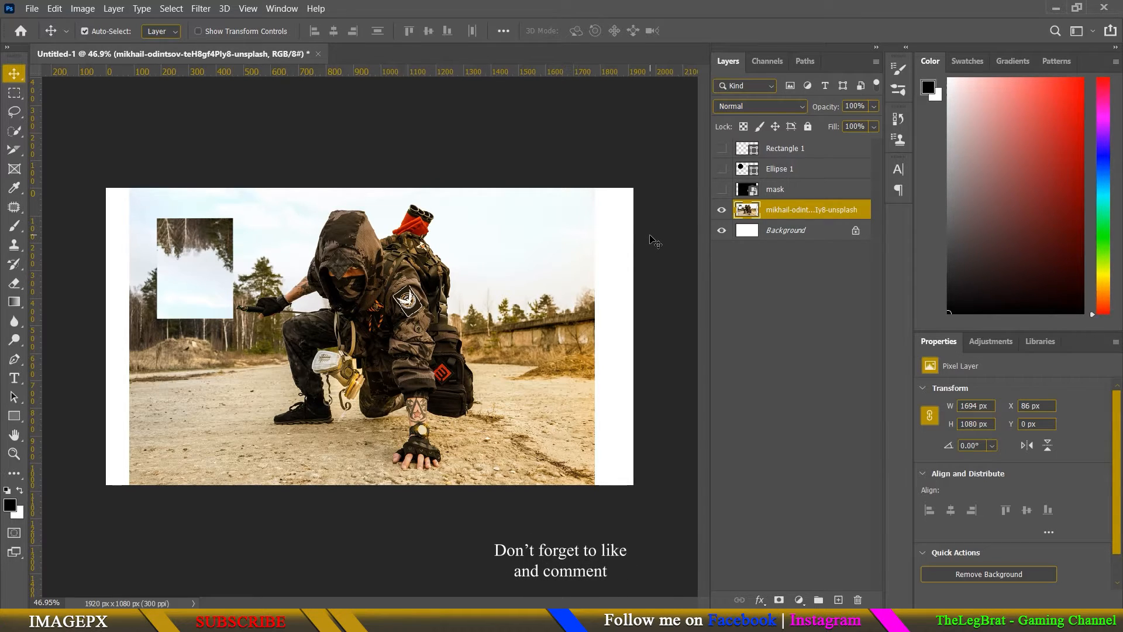
click(783, 313)
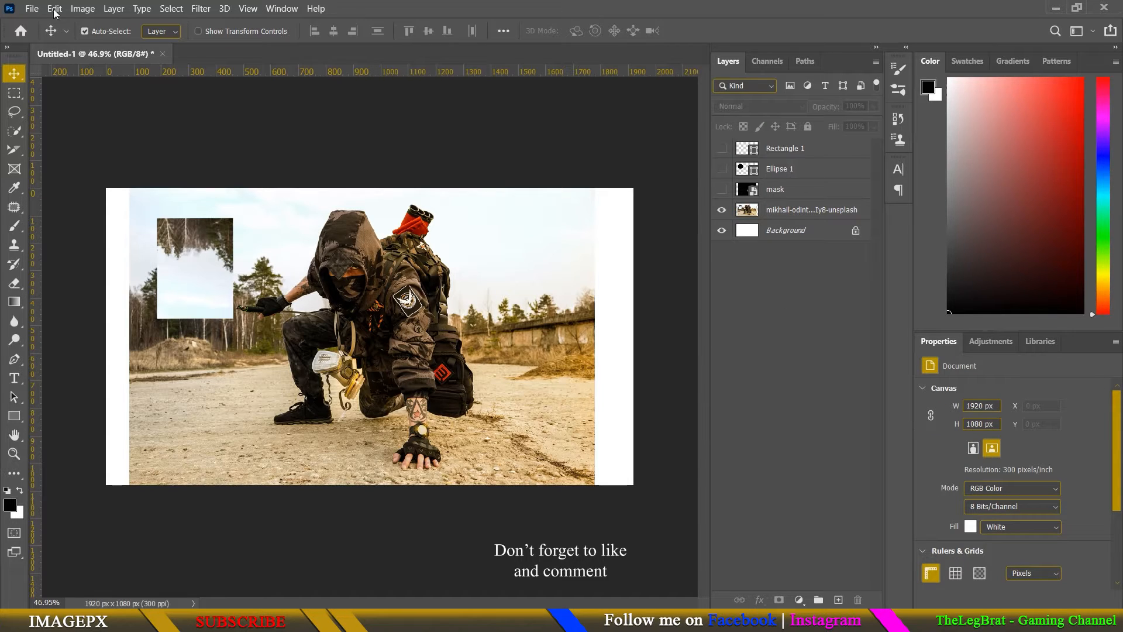
- Draw an artboard of 1920 × 1080 px over the entire canvas with the Artboard tool
right_click(21, 81)
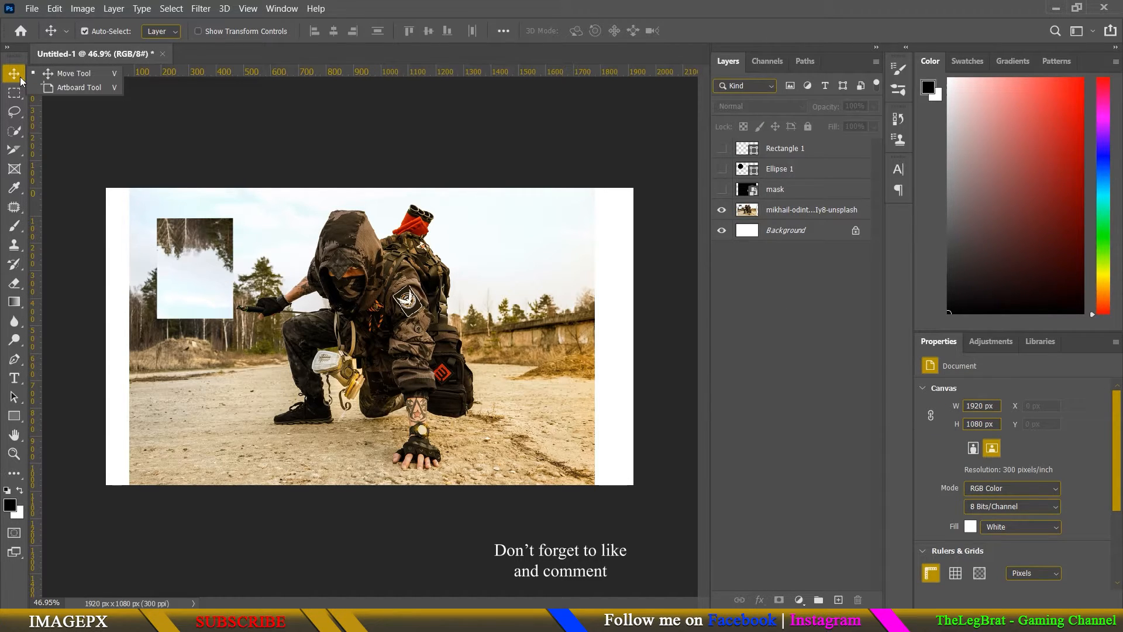
click(68, 87)
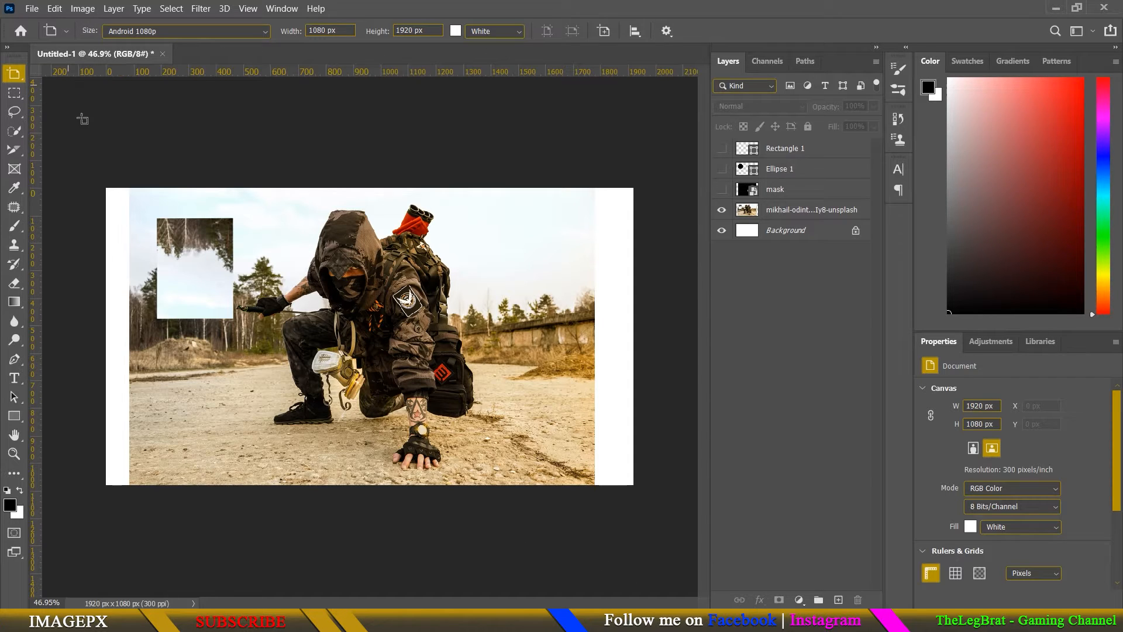
scroll(408, 269, down, 3)
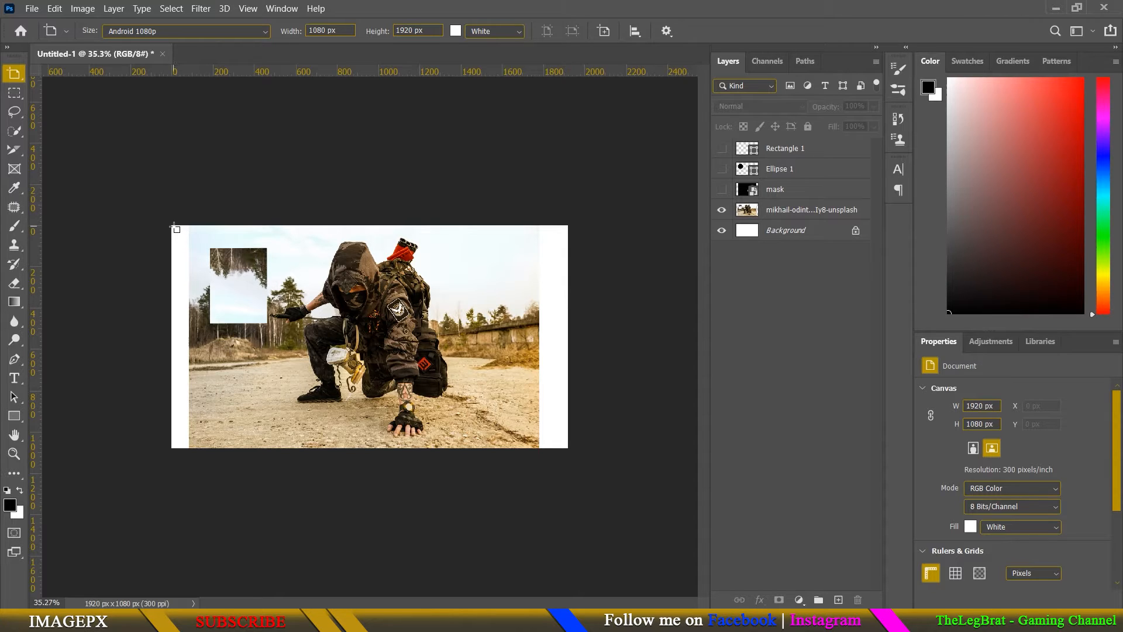
drag(173, 225, 573, 450)
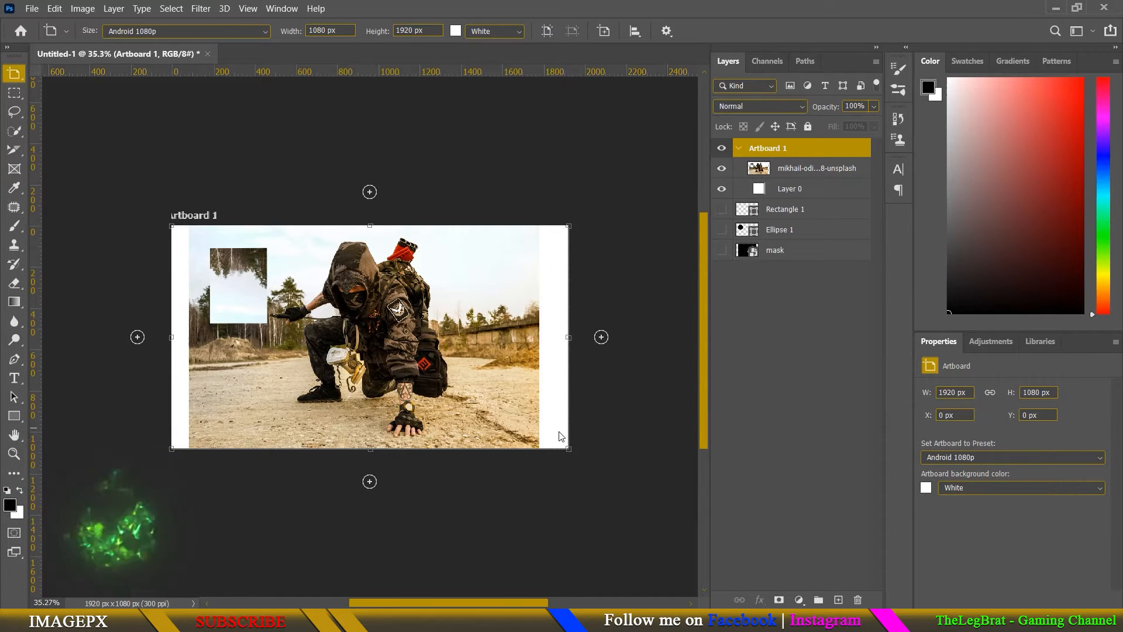
- Add five artboards around the first one: above, upper left, left, lower left and directly below it
click(370, 192)
click(138, 339)
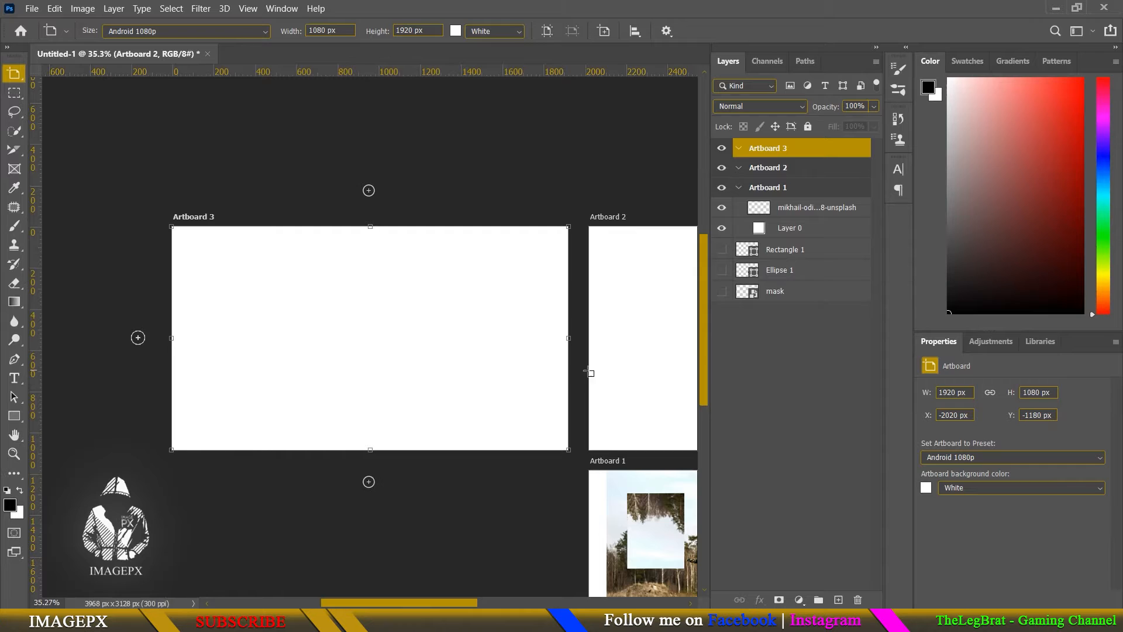
scroll(457, 411, down, 5)
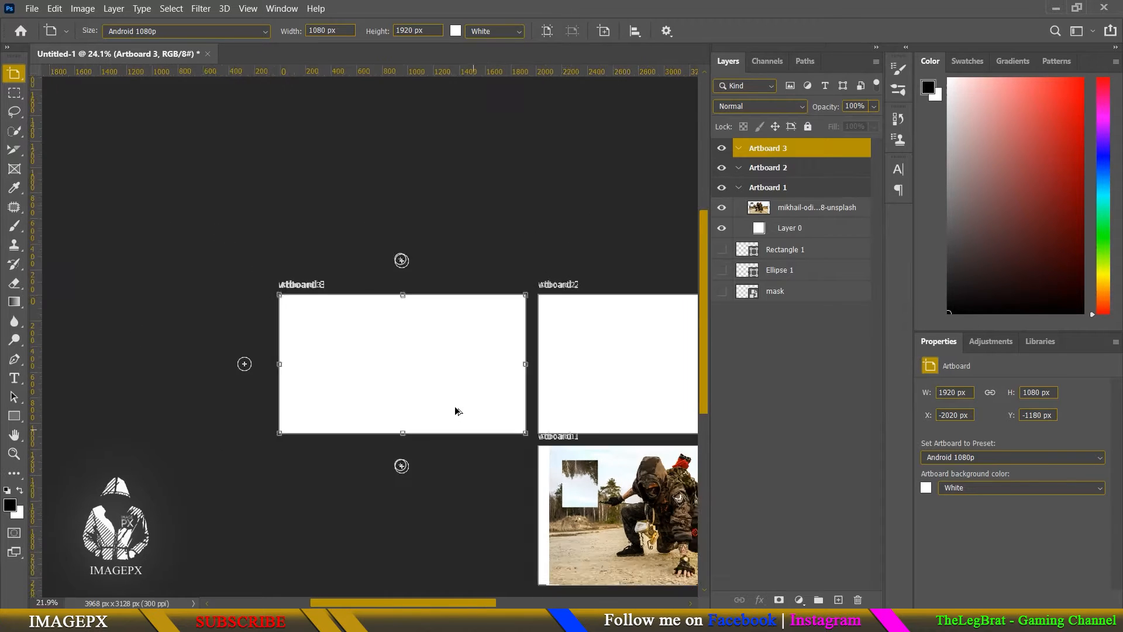
drag(521, 396, 398, 357)
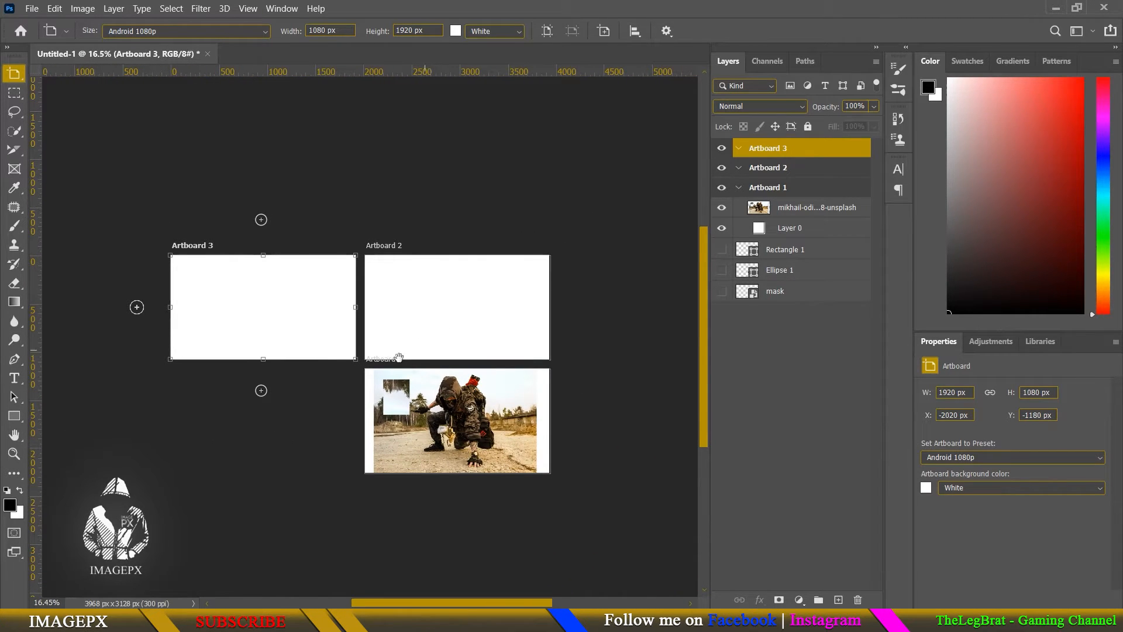
click(261, 391)
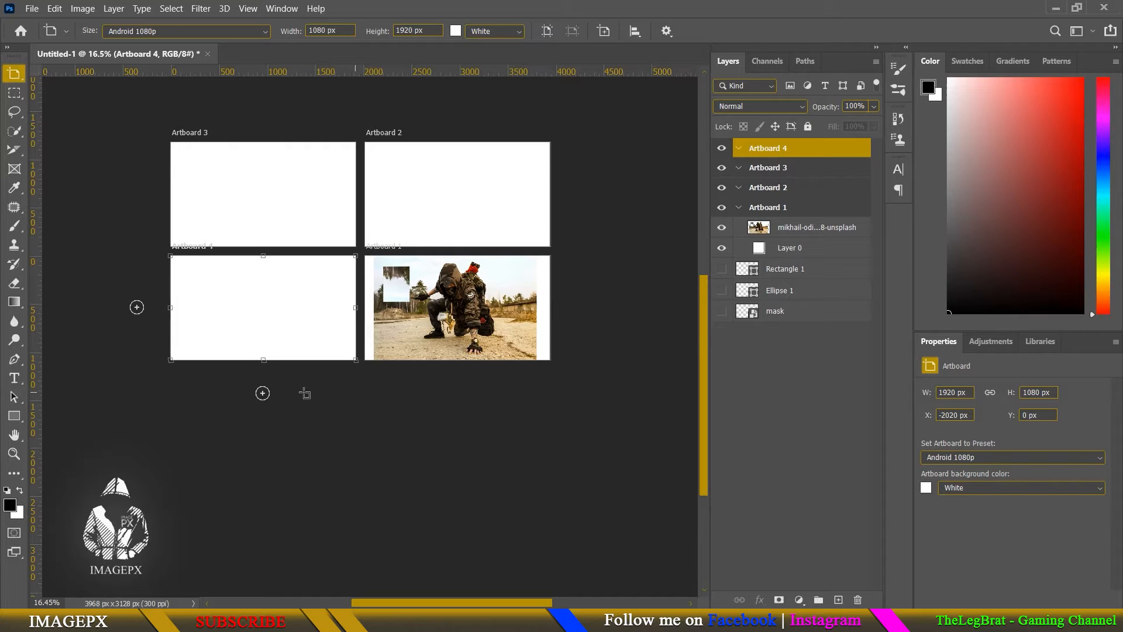
click(264, 393)
click(386, 308)
- Add three artboards in a column to the right, from bottom to top, completing a 3 × 3 grid around the photo's artboard
drag(474, 285, 448, 374)
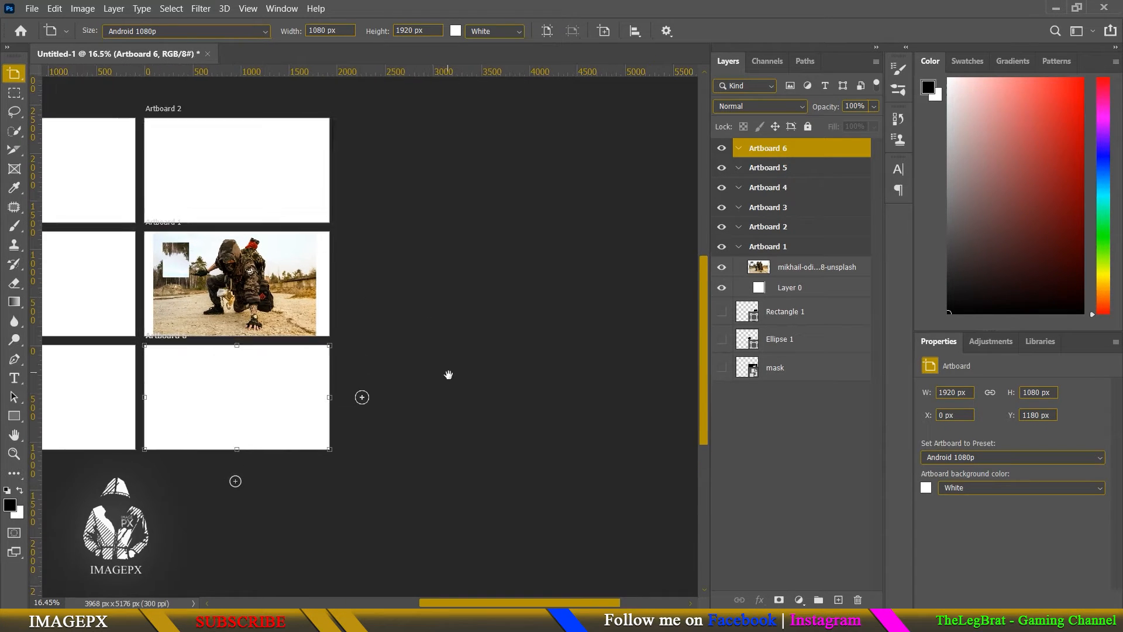
click(373, 428)
click(255, 339)
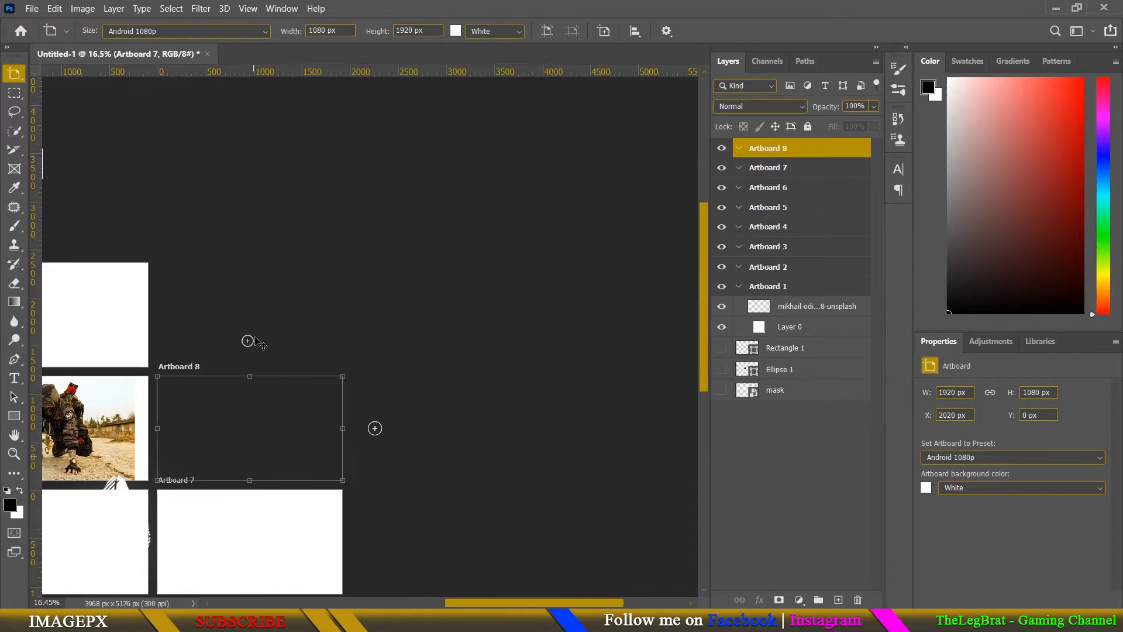
drag(276, 291, 483, 367)
click(456, 415)
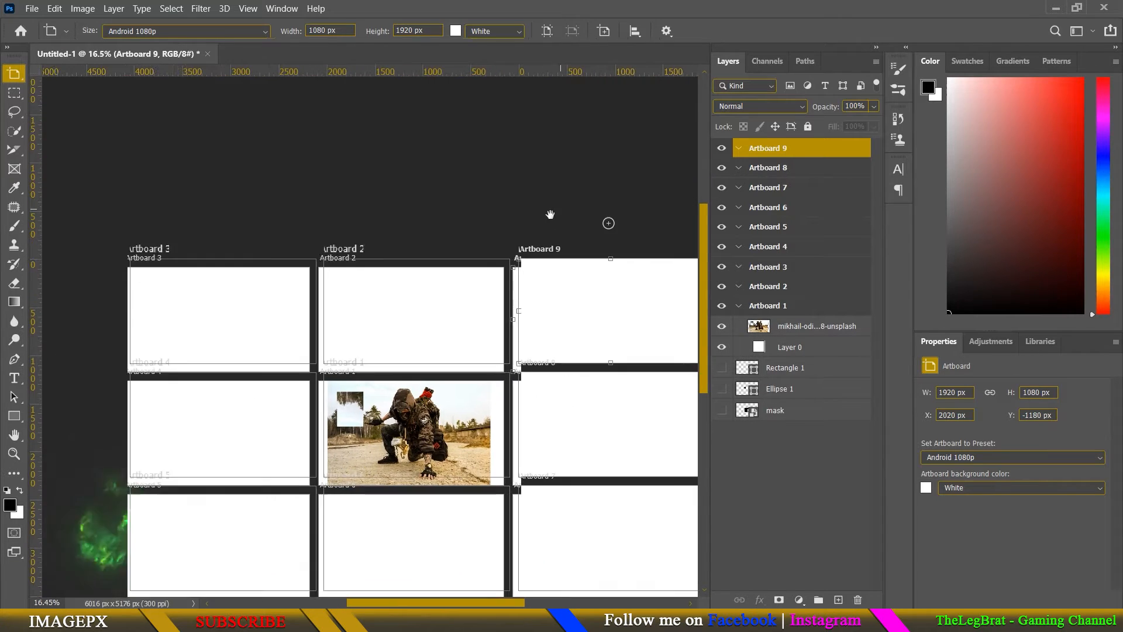
- Move the Rectangle 1 layer into Artboard 8 and the Ellipse 1 layer into Artboard 9
drag(762, 369, 773, 171)
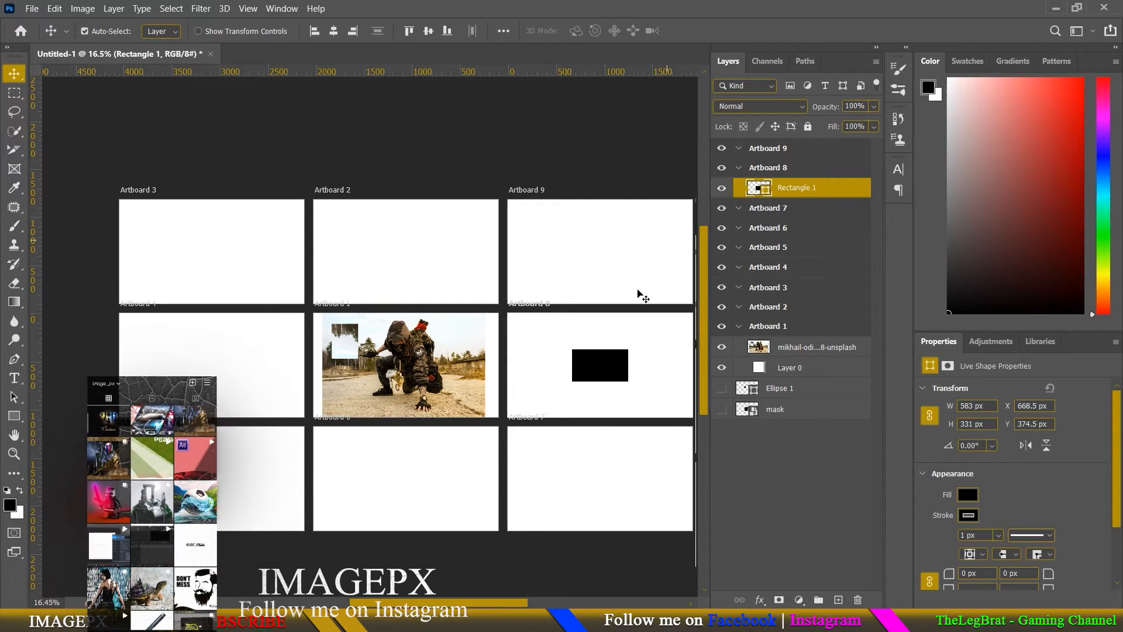
drag(639, 376, 600, 367)
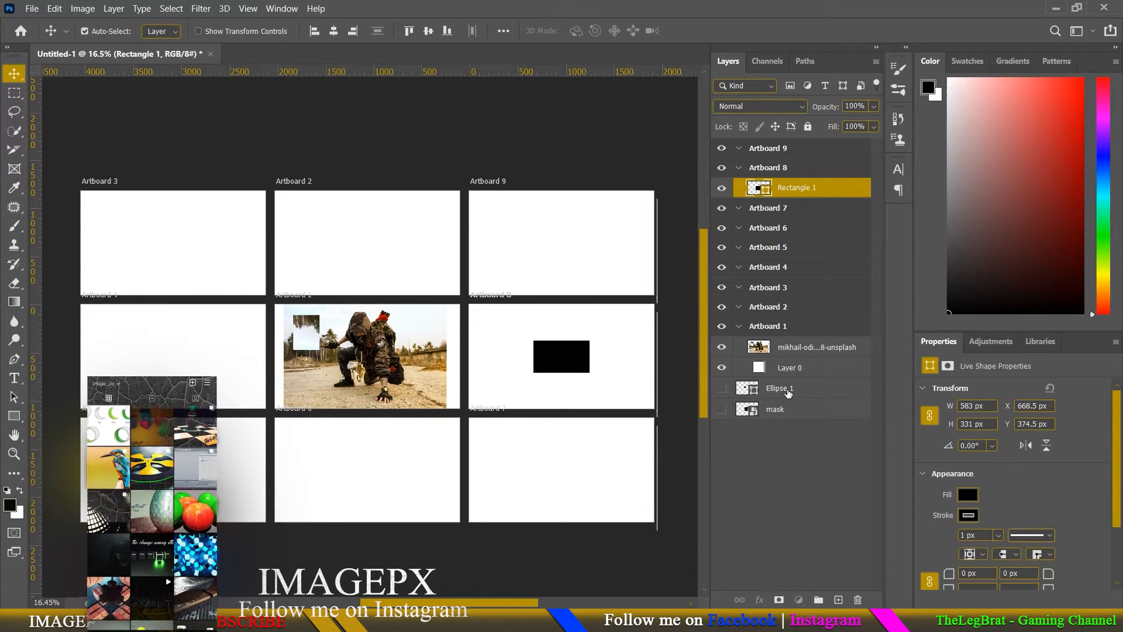
drag(787, 391, 794, 145)
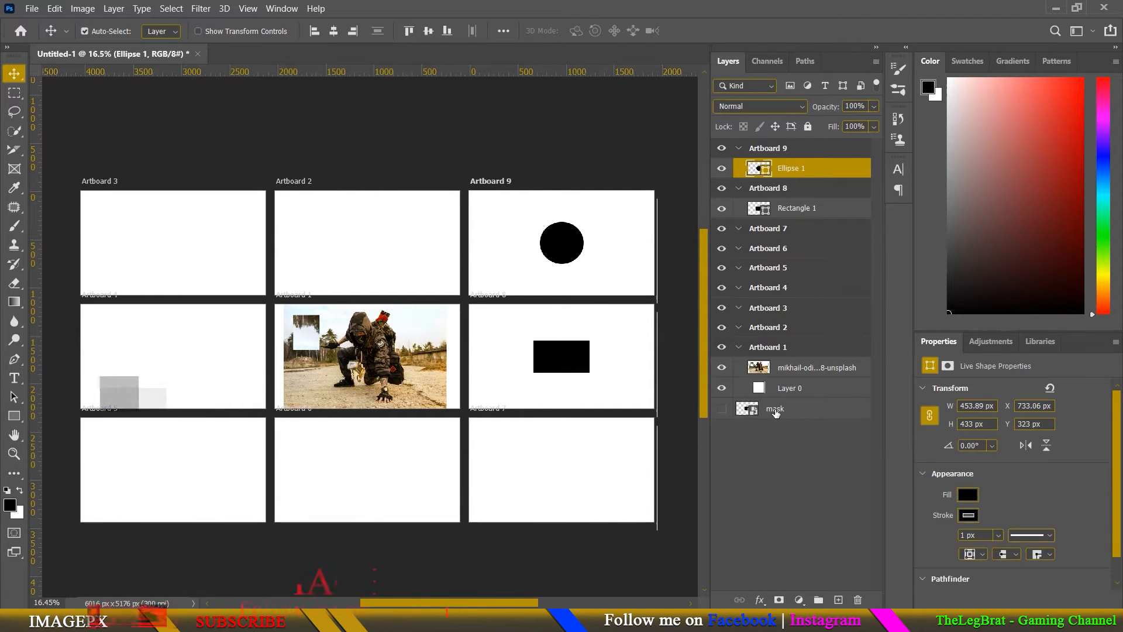
- Move the mask layer into Artboard 6 and make it visible
drag(793, 407, 791, 260)
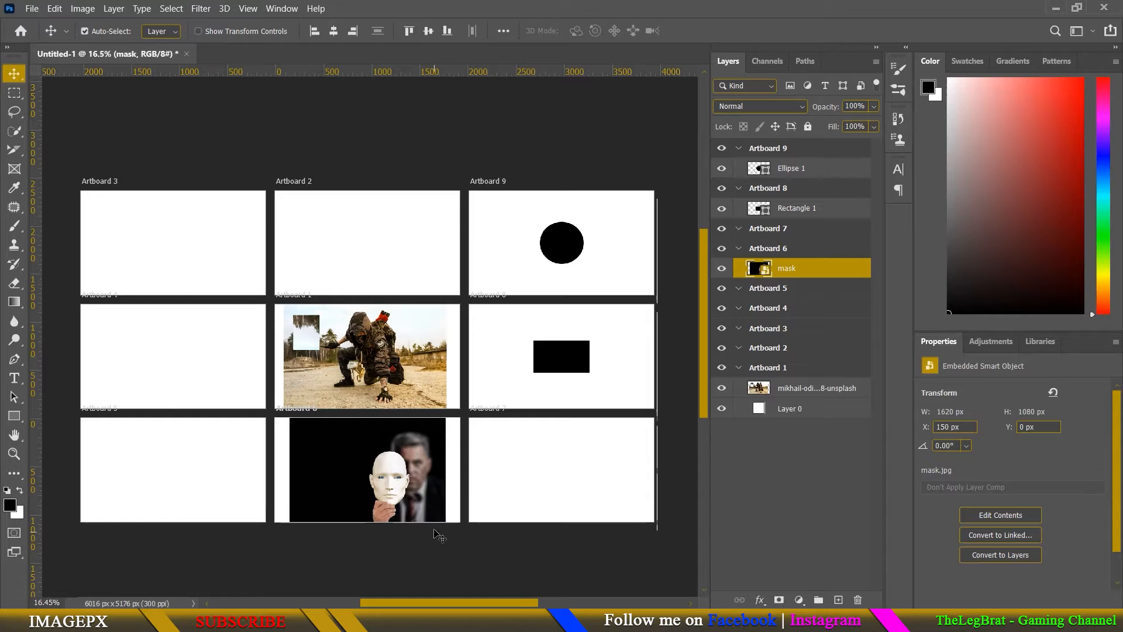
scroll(381, 496, up, 2)
drag(432, 457, 499, 411)
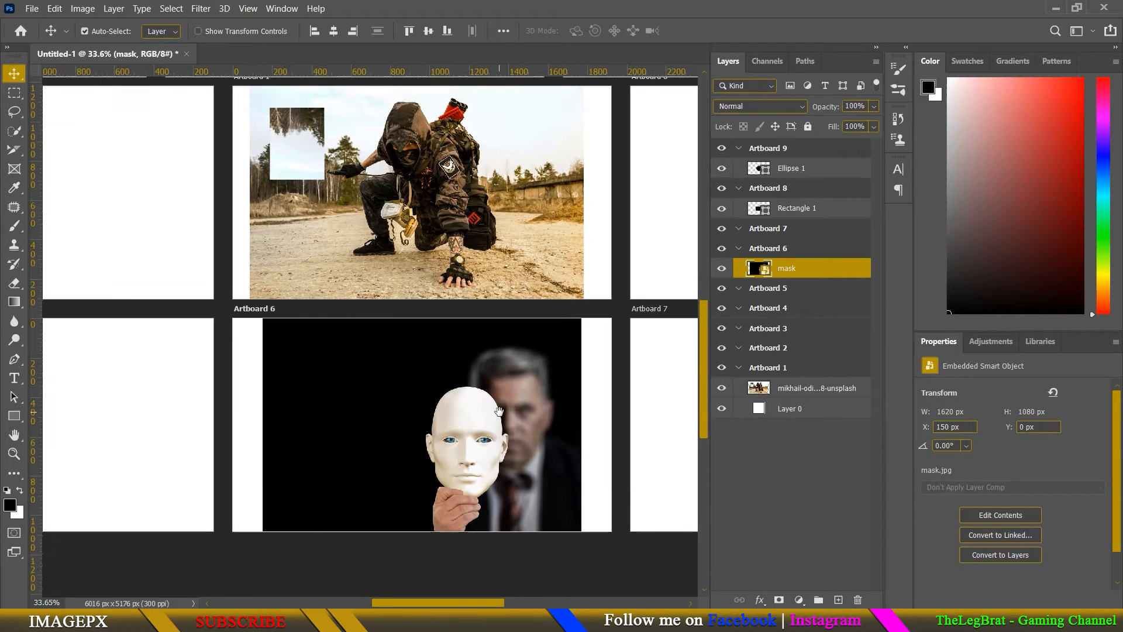
- Scale the mask photo down to about 1168 × 779 px and position it inside Artboard 6 with white space around it
mouse_move(397, 435)
mouse_down()
mouse_move(421, 435)
mouse_move(389, 432)
mouse_up()
key(ctrl+t)
drag(576, 318, 489, 379)
drag(409, 482, 452, 437)
key(Return)
- Rasterize the mask layer, paint a freehand black brush stroke across Artboard 6, and undo both the stroke and the rasterizing
key(b)
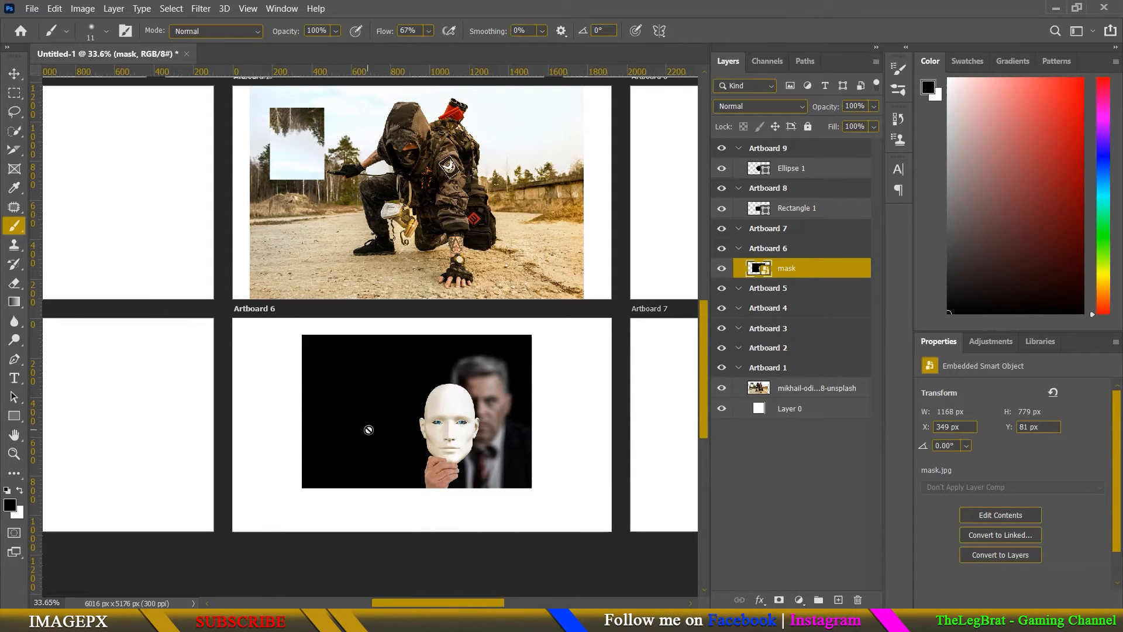
click(453, 402)
click(572, 255)
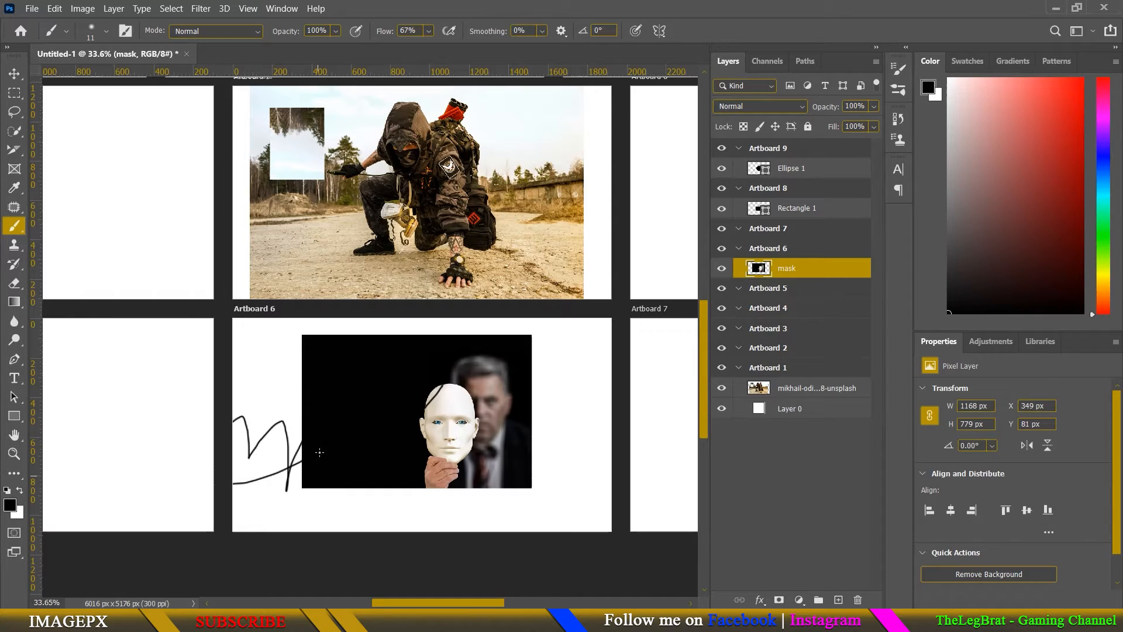
key(ctrl+z)
key(ctrl+z)
scroll(351, 427, down, 4)
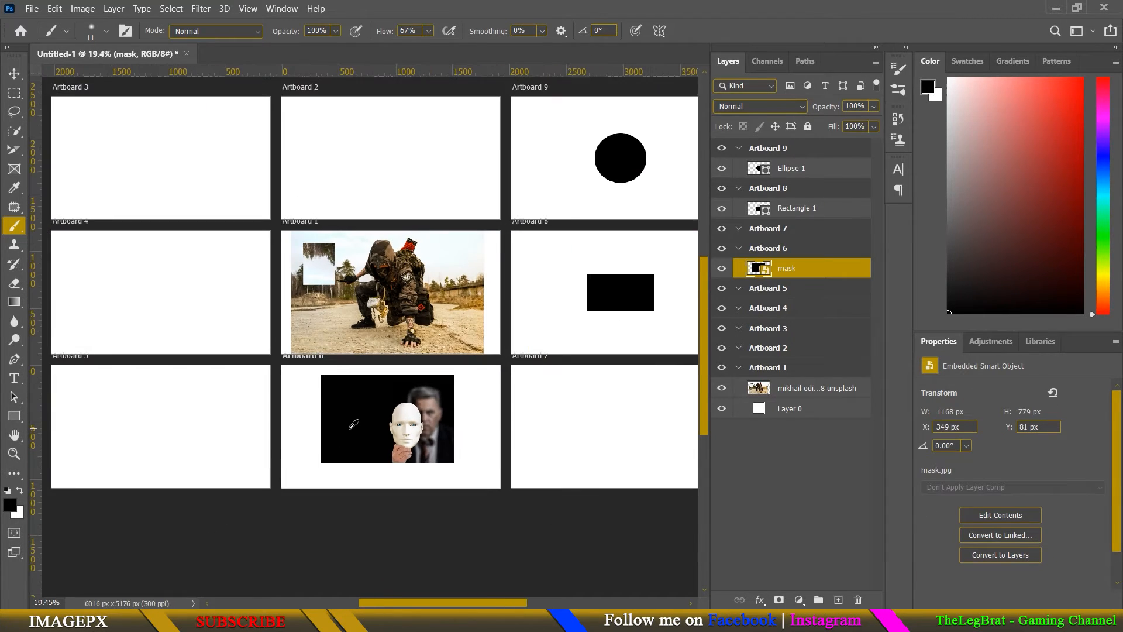
scroll(353, 424, down, 1)
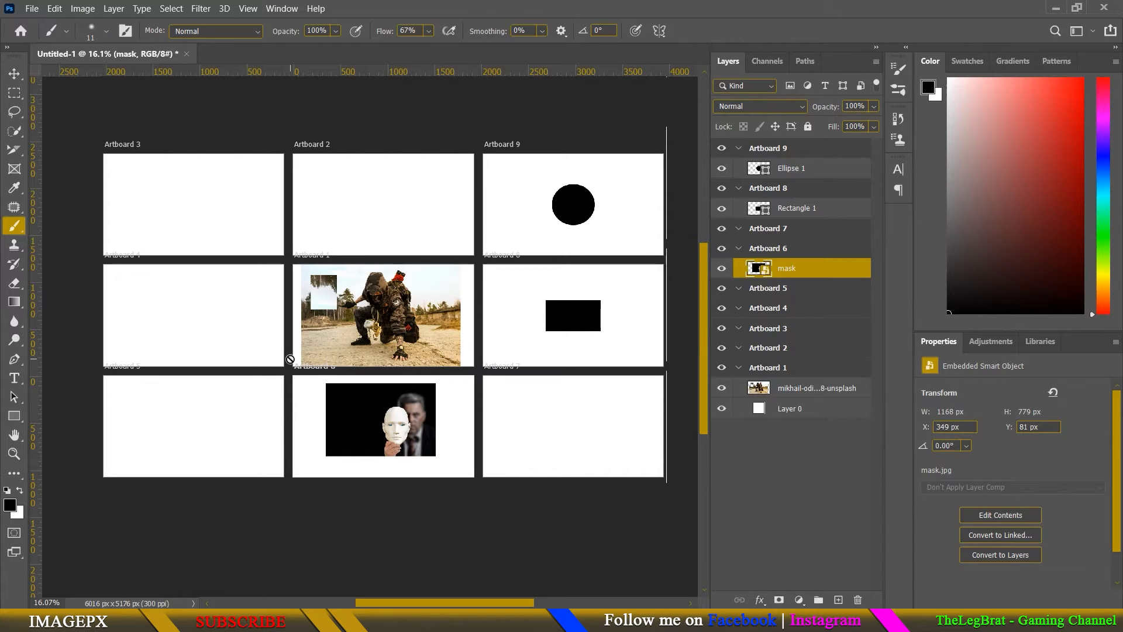
scroll(526, 372, up, 1)
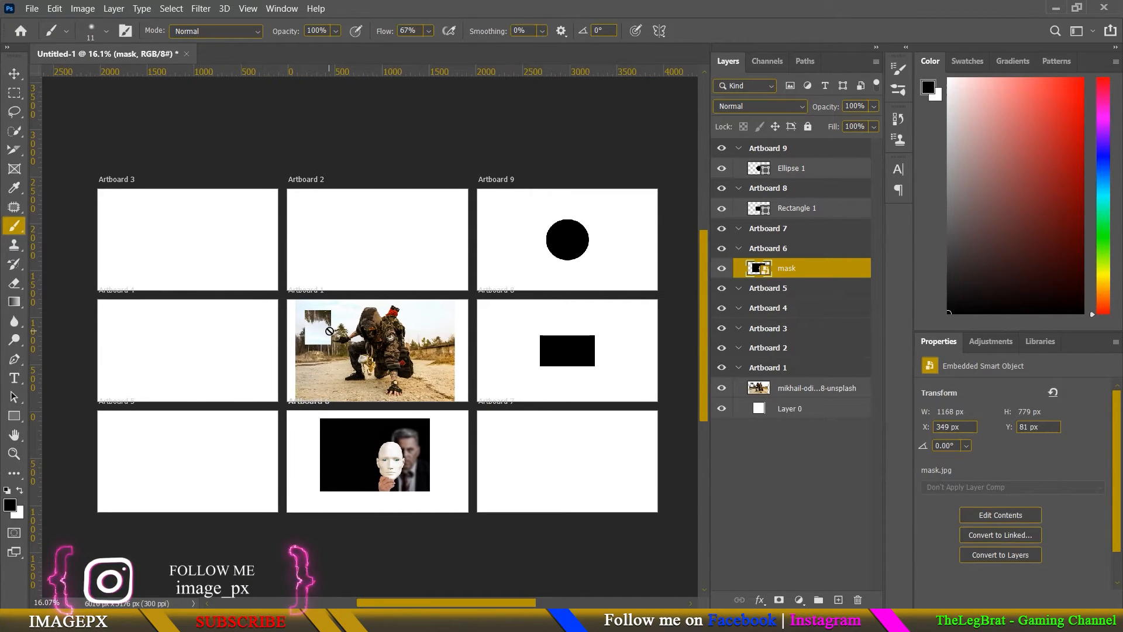
- Activate the Rectangular Marquee tool and show the other marquee variants in its tool group
click(15, 75)
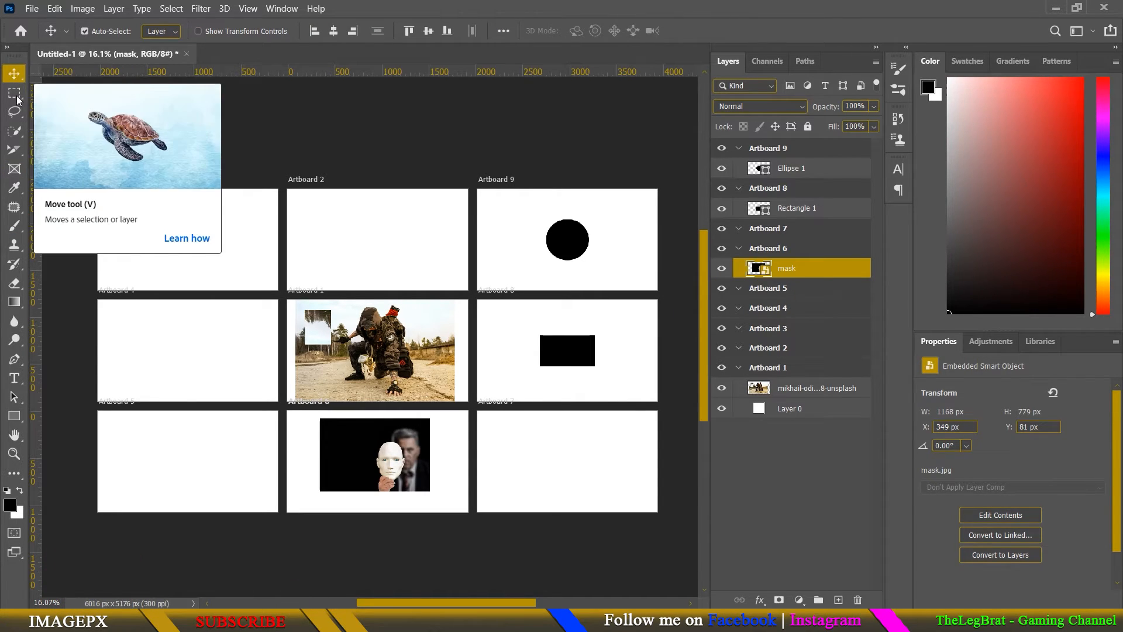
click(16, 96)
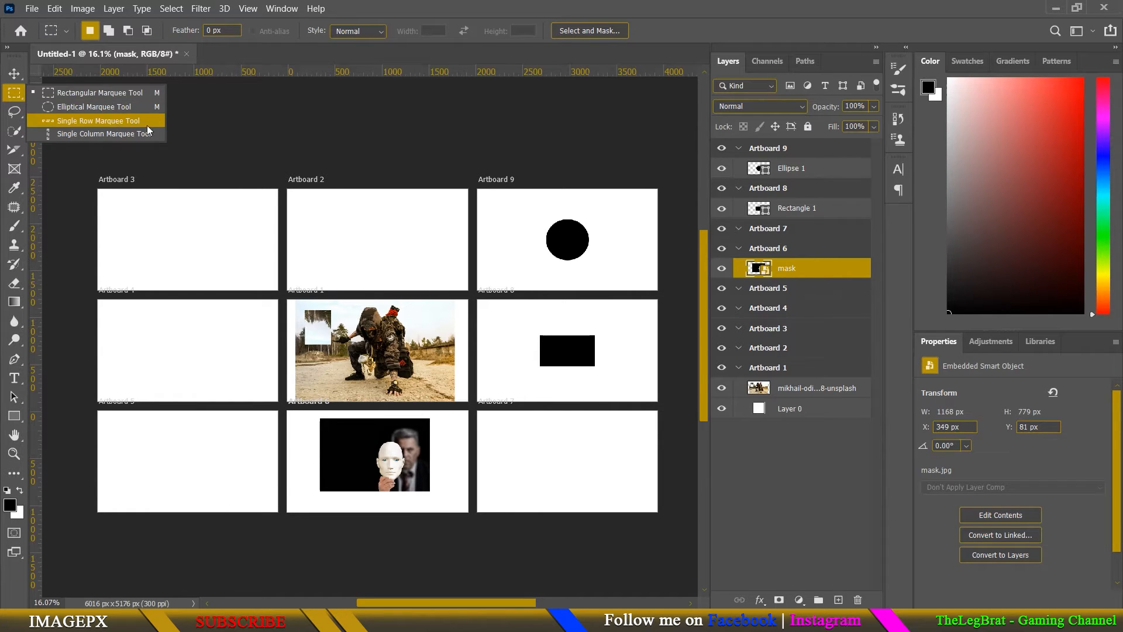
click(247, 127)
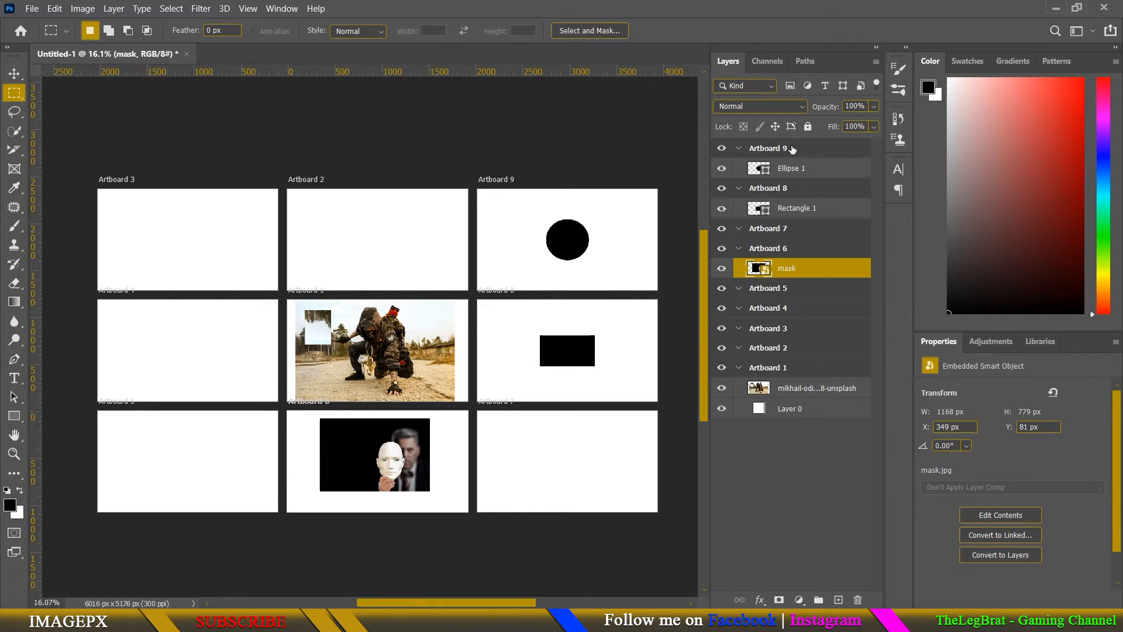
- Revert the document to its initial blank Untitled-1 snapshot in the history
click(895, 121)
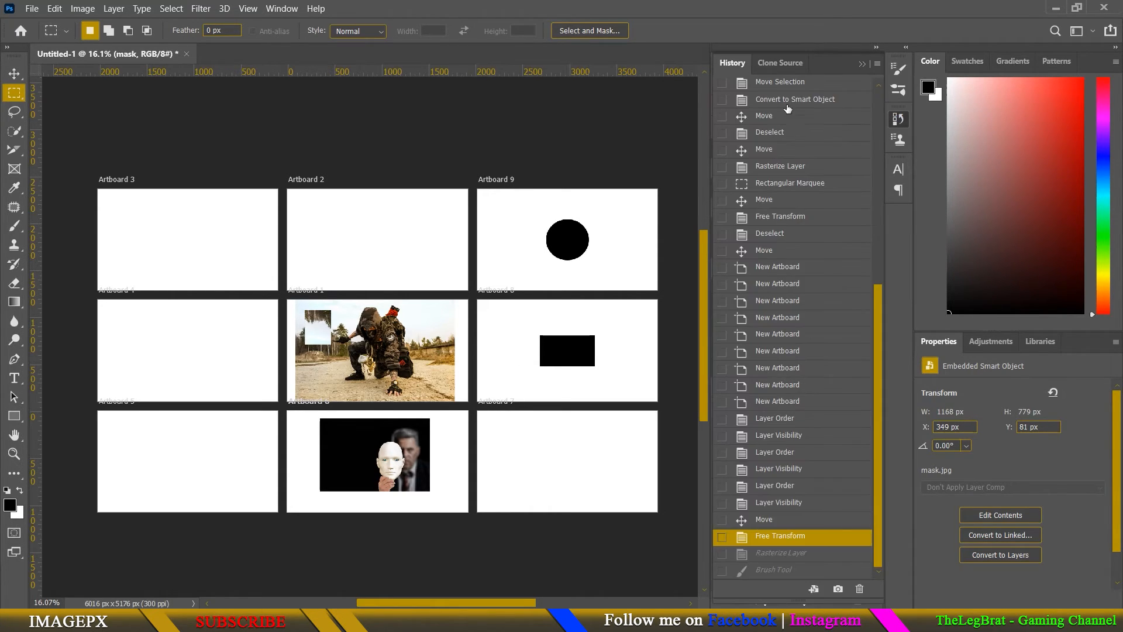
scroll(787, 105, up, 10)
scroll(780, 100, up, 1)
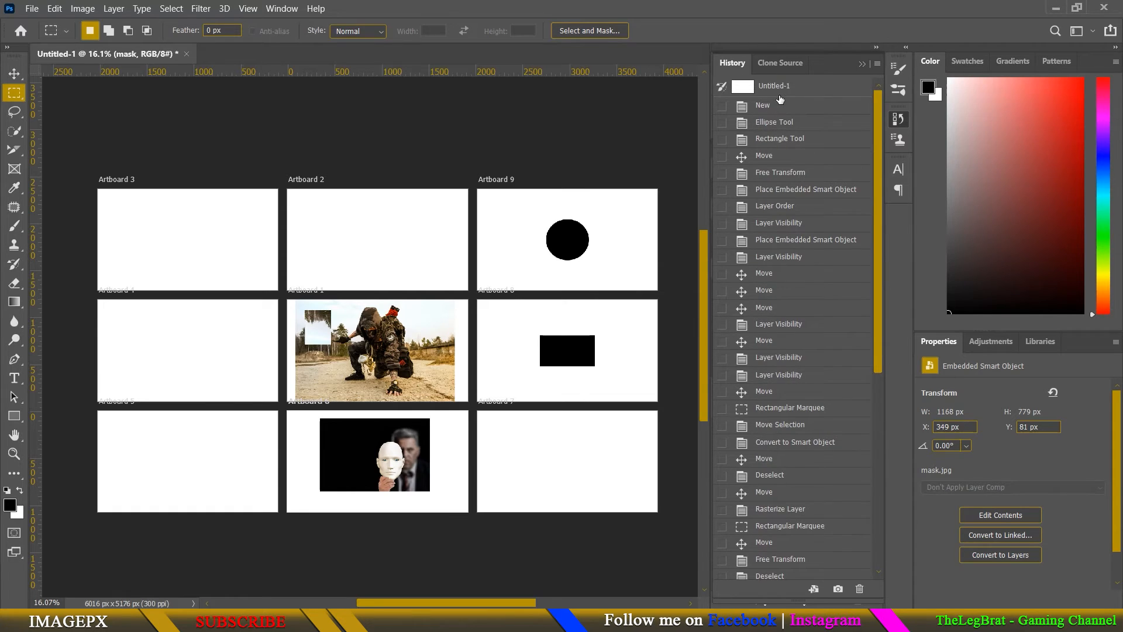
click(775, 86)
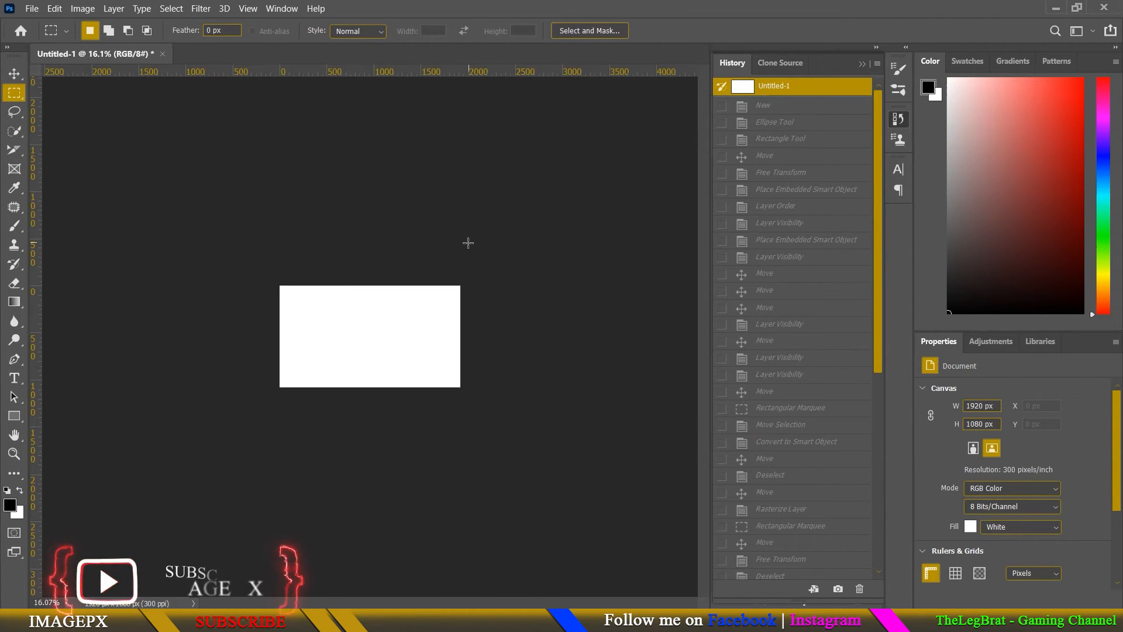